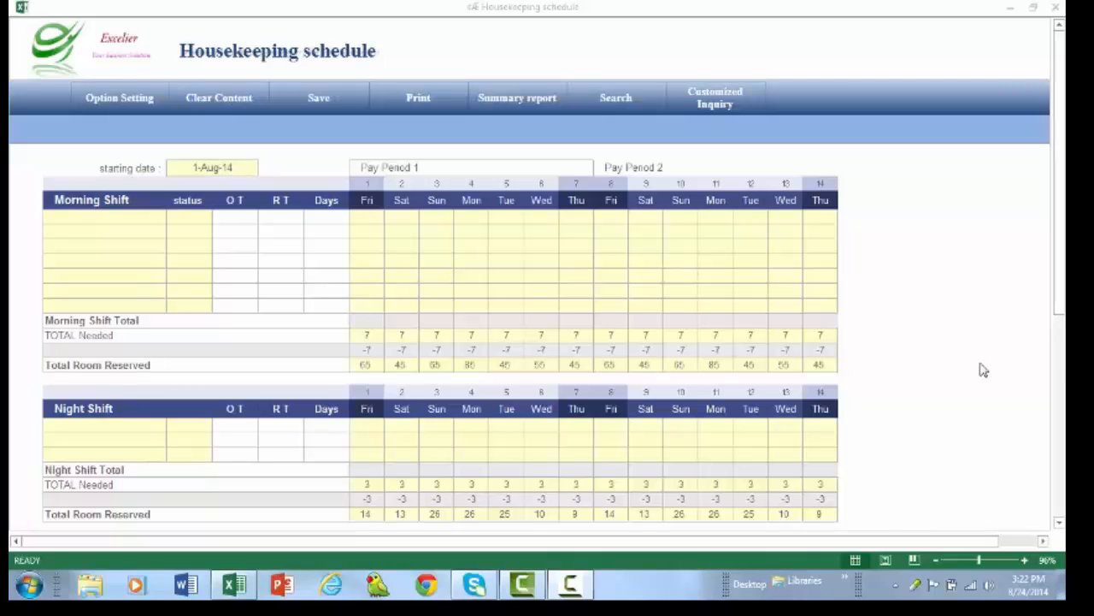
- Set the schedule's starting date to 2014/08/17
left_click(450, 291)
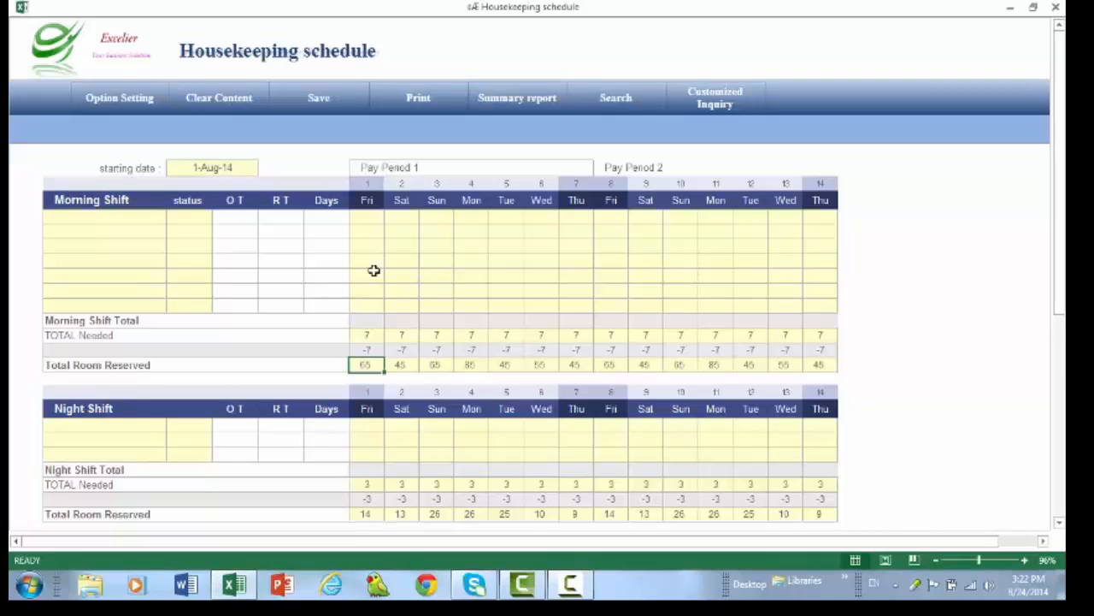
left_click(237, 163)
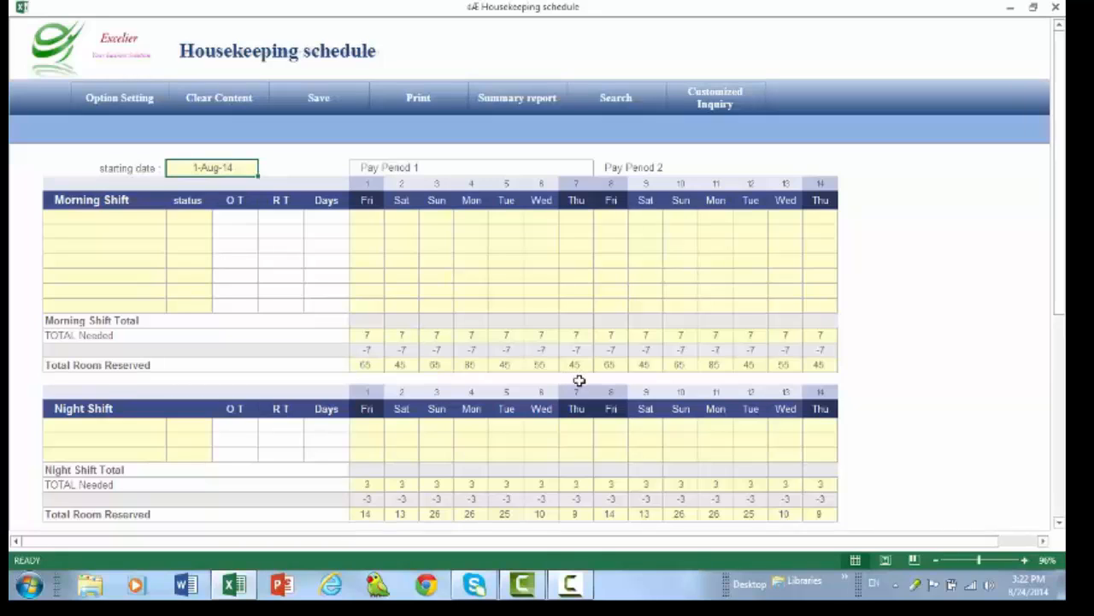
type("2014/")
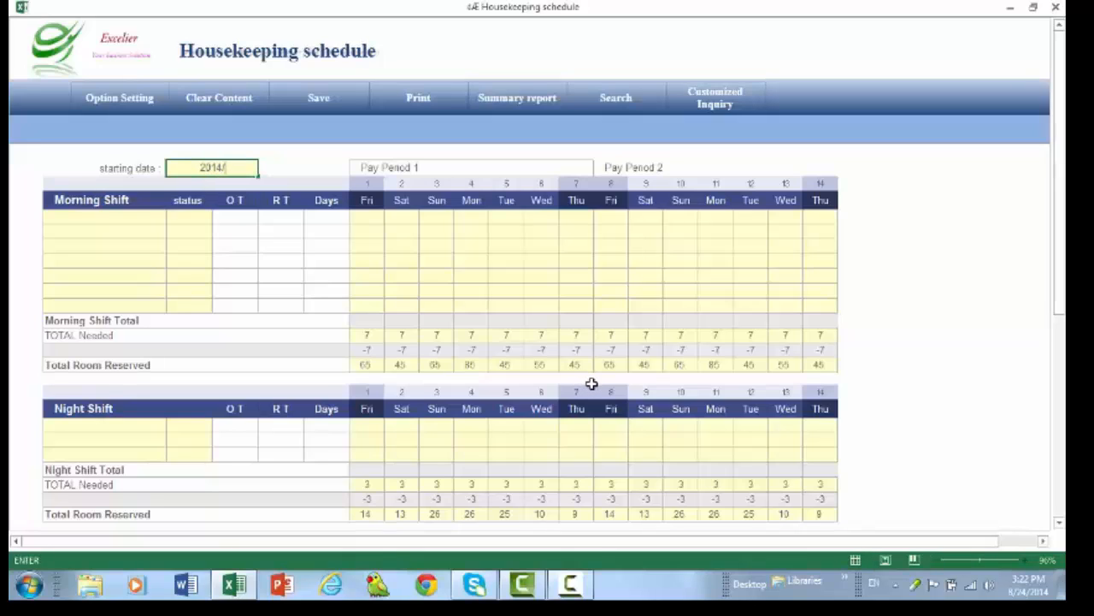
type("08/")
type("01")
key("BackSpace")
key("BackSpace")
type("17")
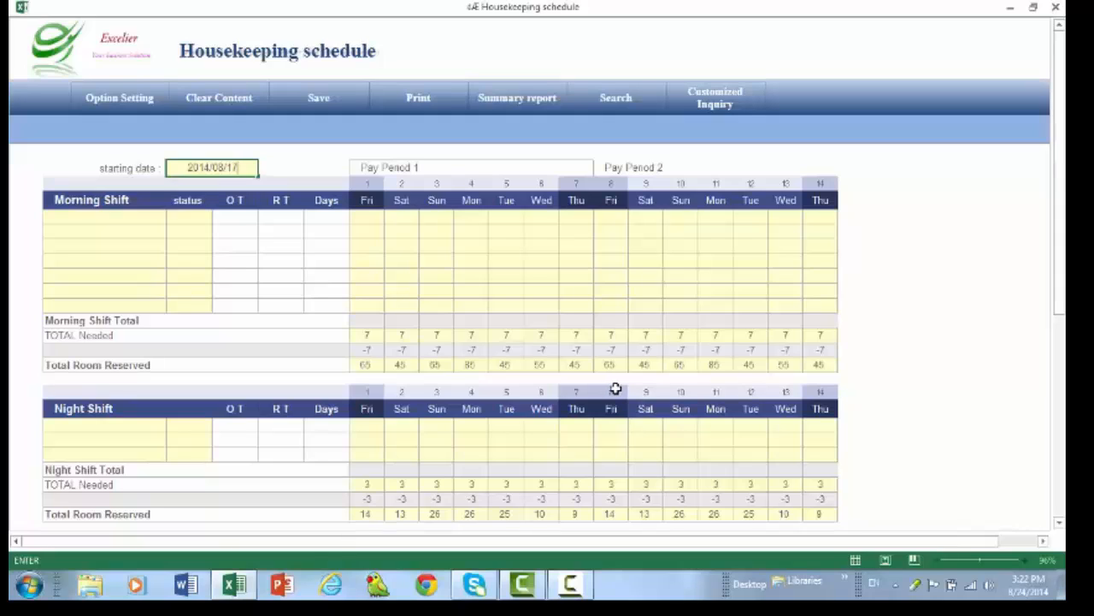
key("Return")
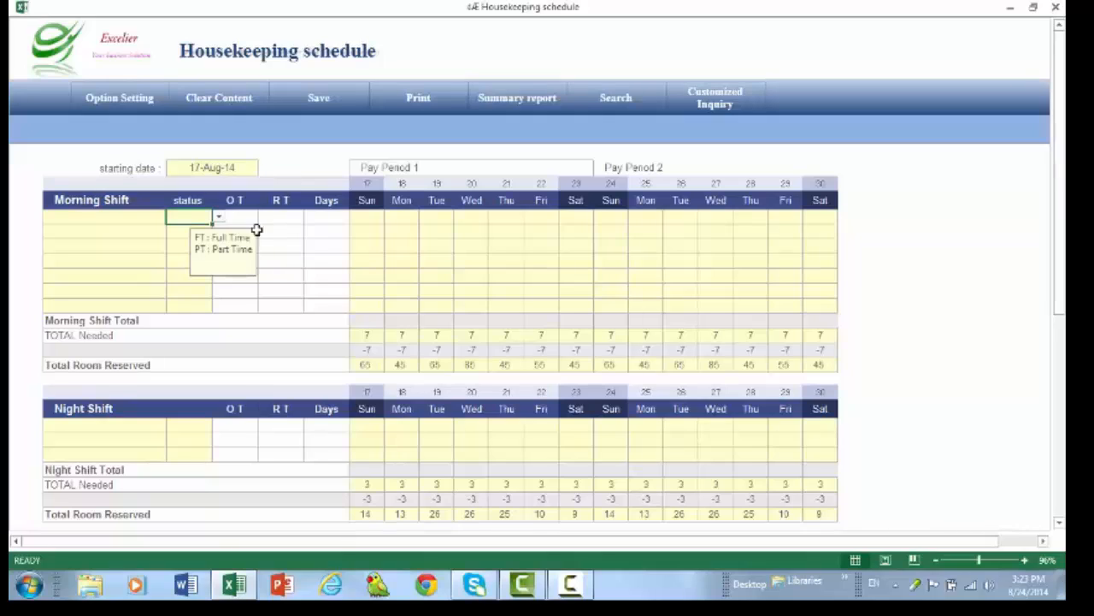
- Enter 45, 65 and 75 as the morning shift's total rooms reserved for the 17th, 18th and 19th
left_click(369, 365)
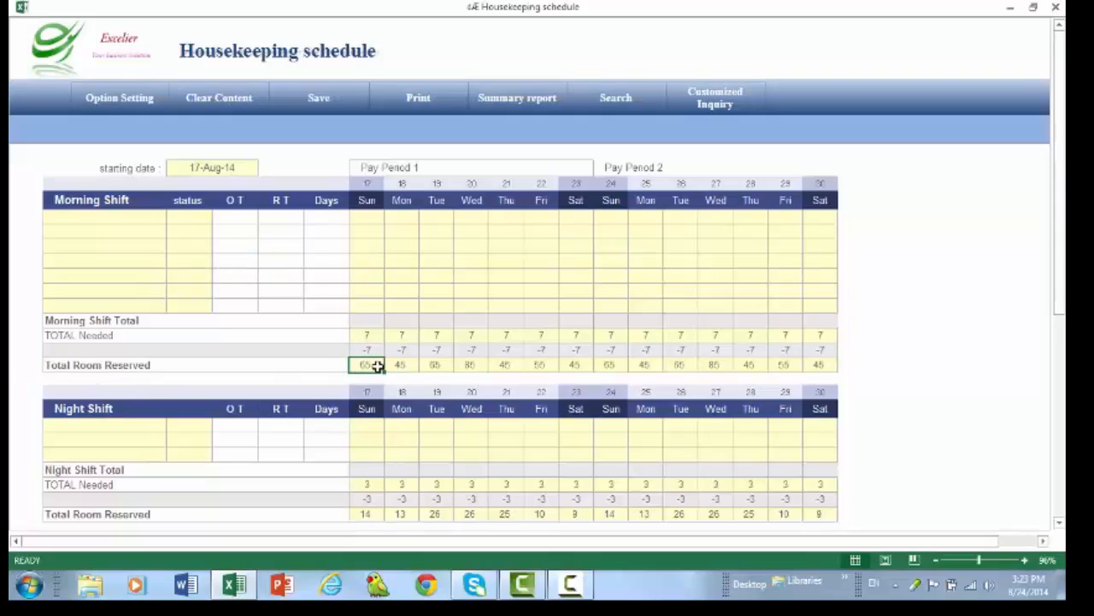
type("45")
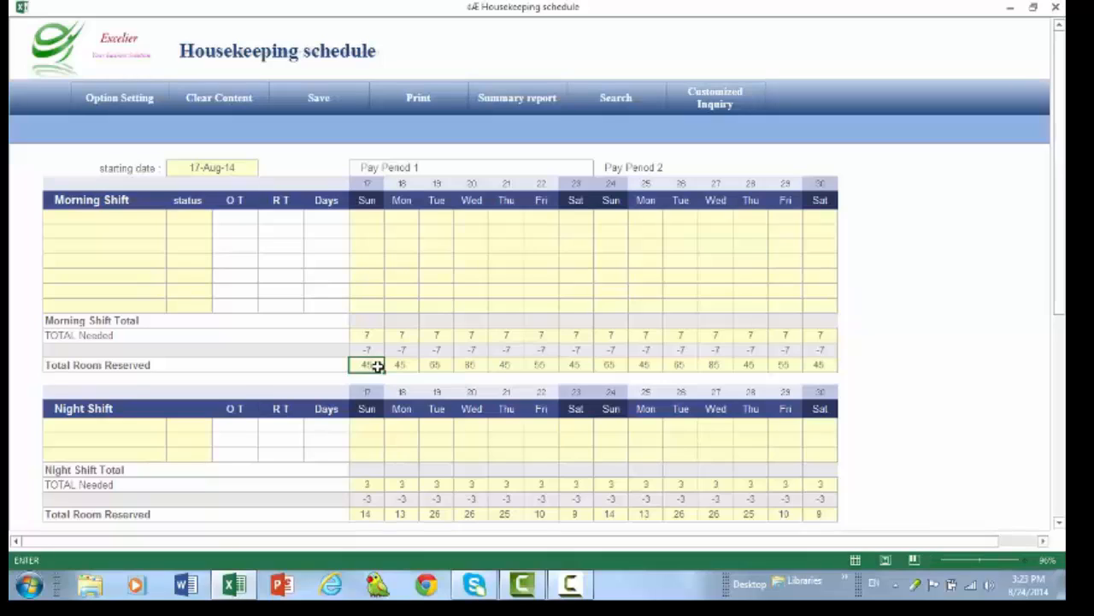
key("Right")
type("65")
key("Right")
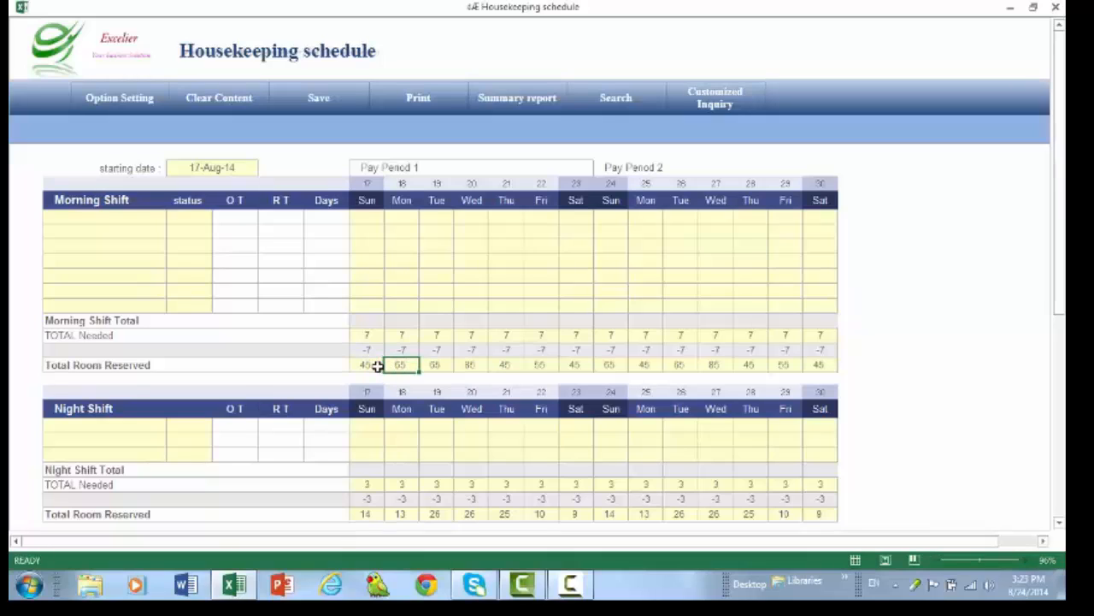
key("Right")
type("75")
key("Right")
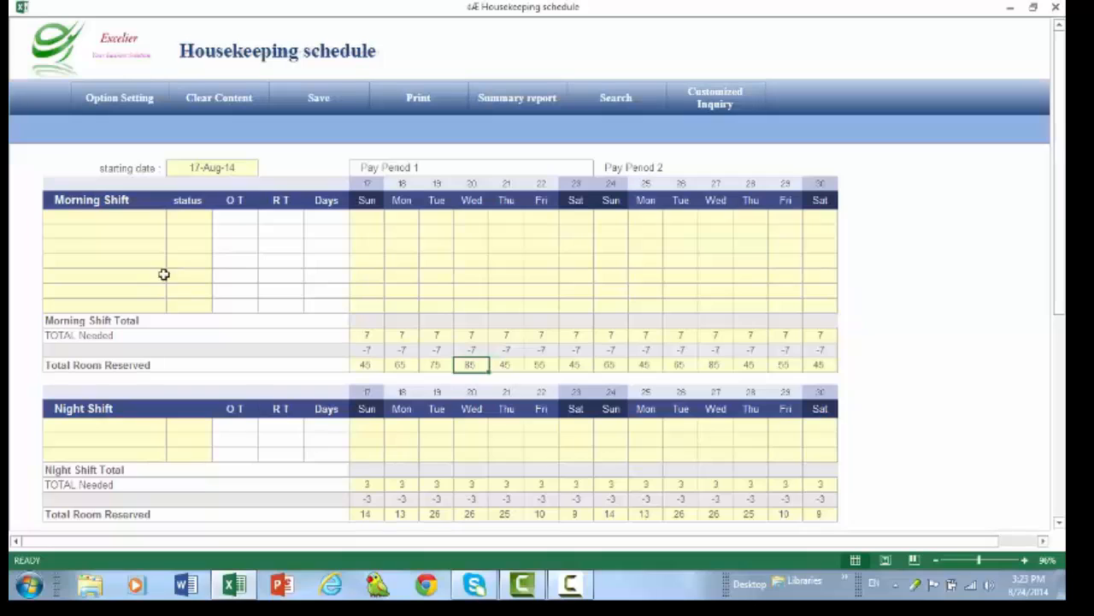
- Apply option settings with a 2 Weeks pay period and total needed of 7 for the morning shift and 2 for the night shift
left_click(106, 99)
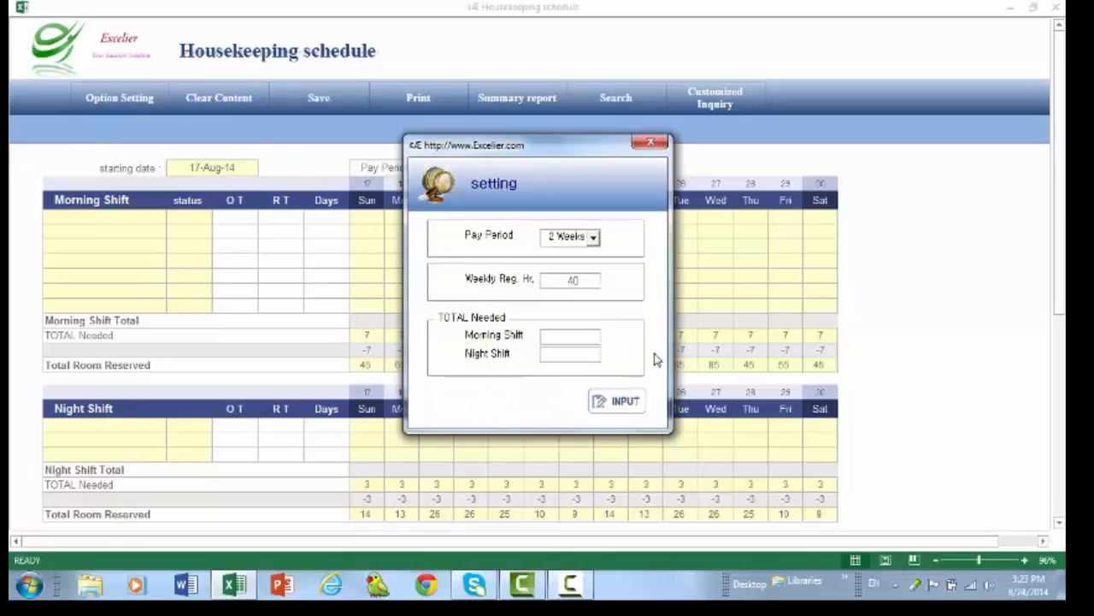
left_click(595, 241)
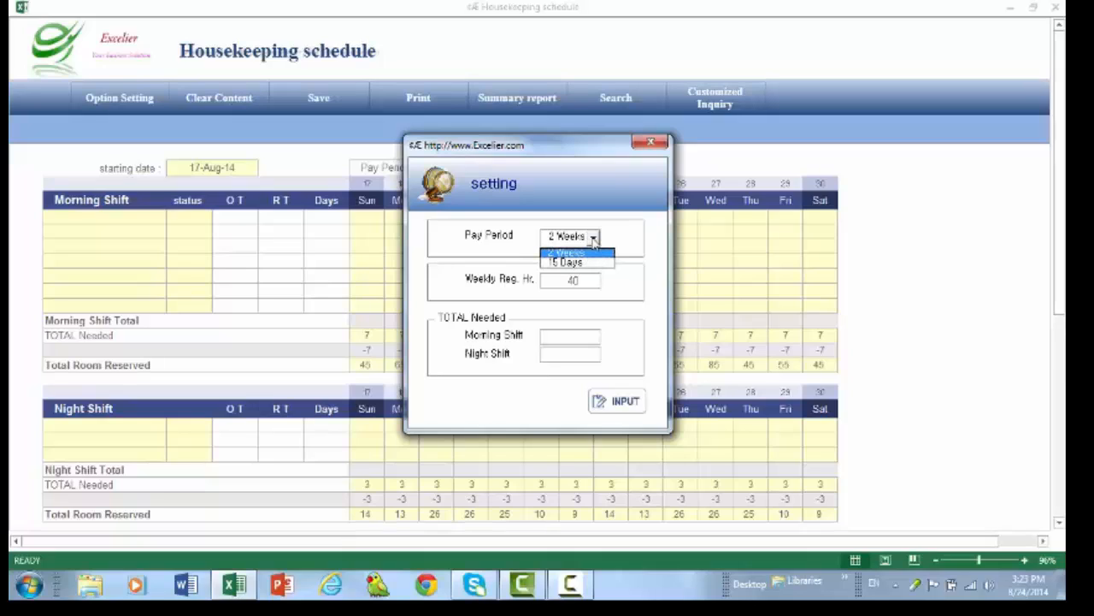
left_click(594, 254)
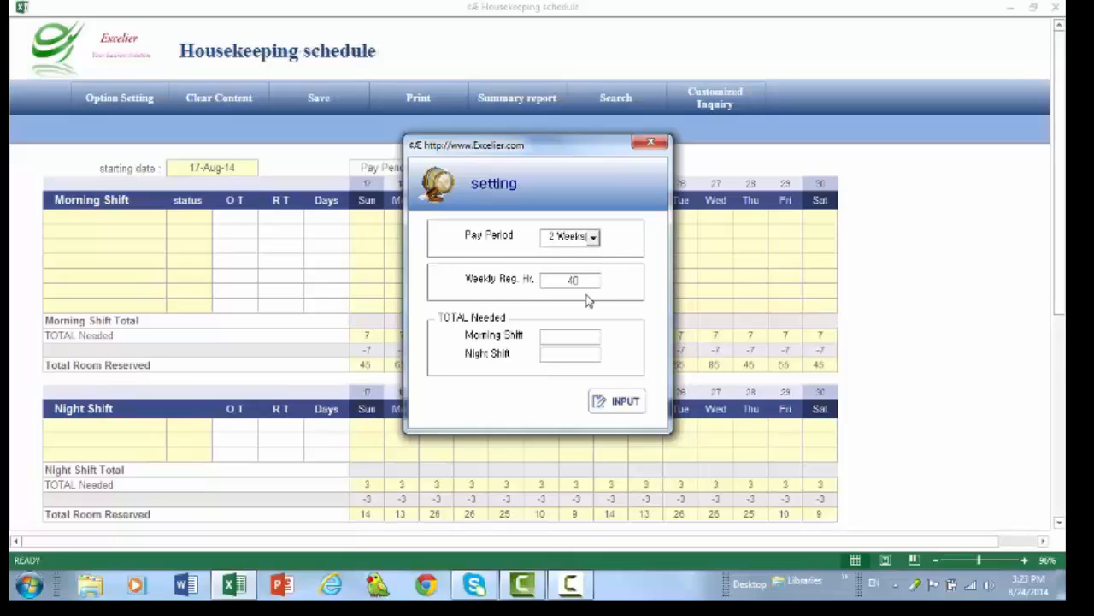
double_click(588, 283)
left_click(577, 333)
left_click(616, 405)
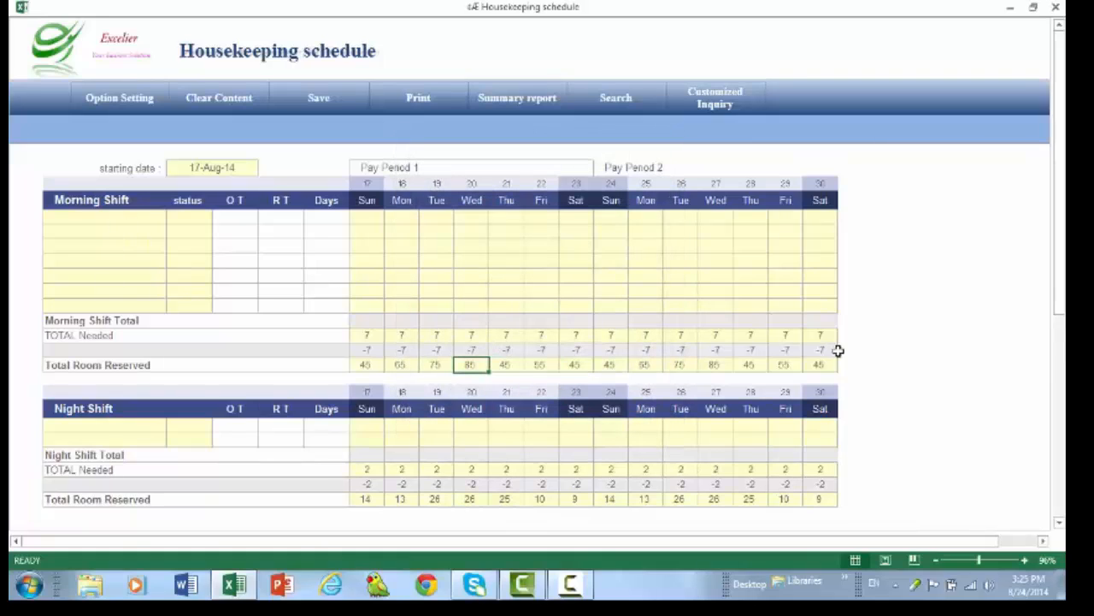
left_click(144, 219)
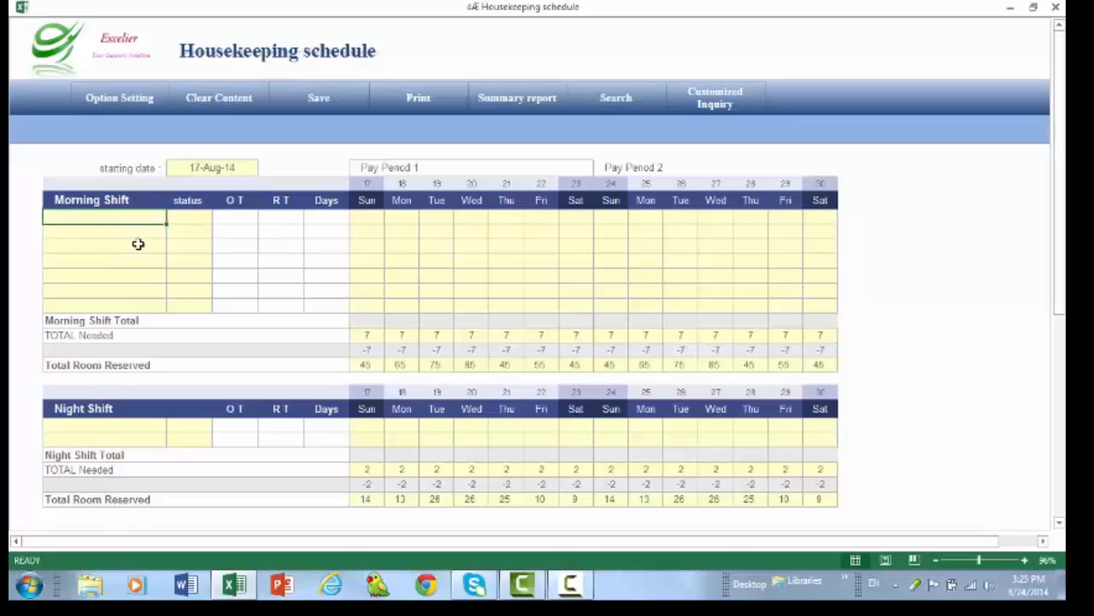
left_click(138, 244)
left_click(134, 257)
left_click(131, 279)
left_click(131, 291)
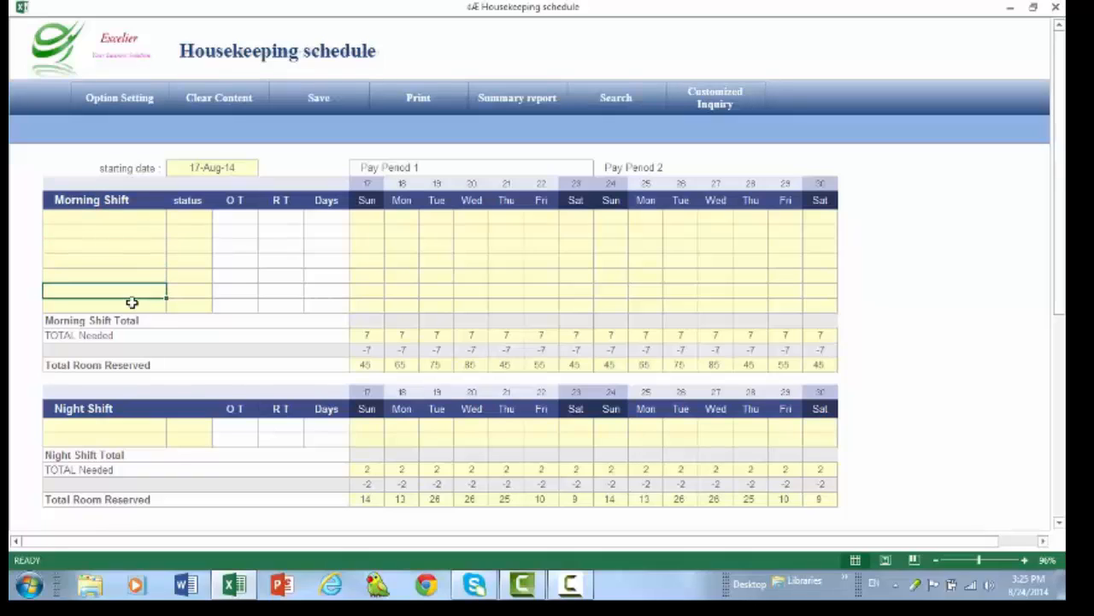
left_click(131, 304)
left_click(129, 423)
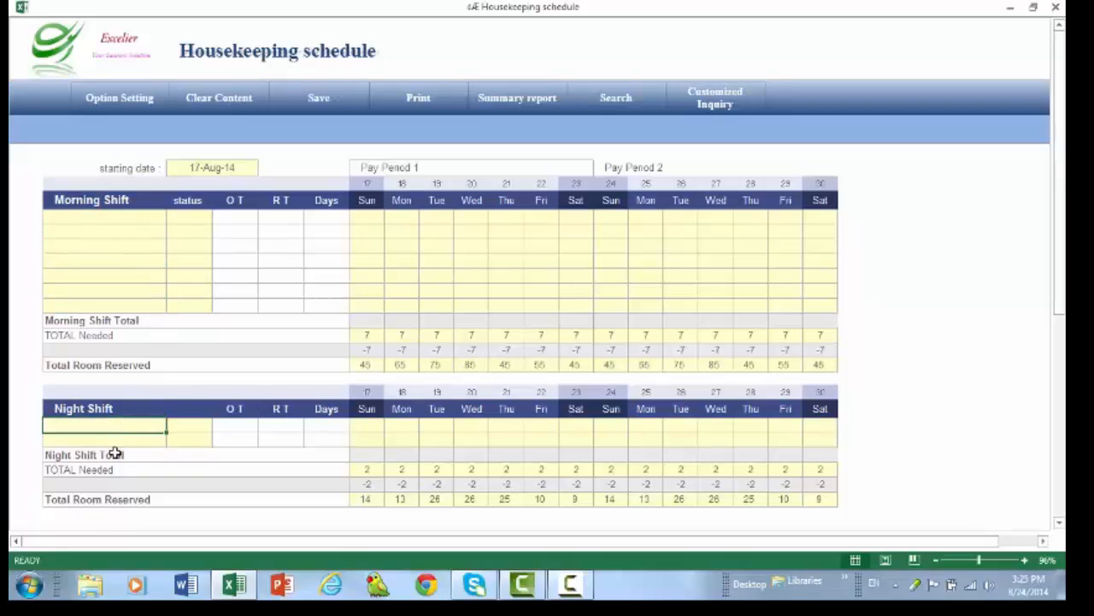
left_click(123, 443)
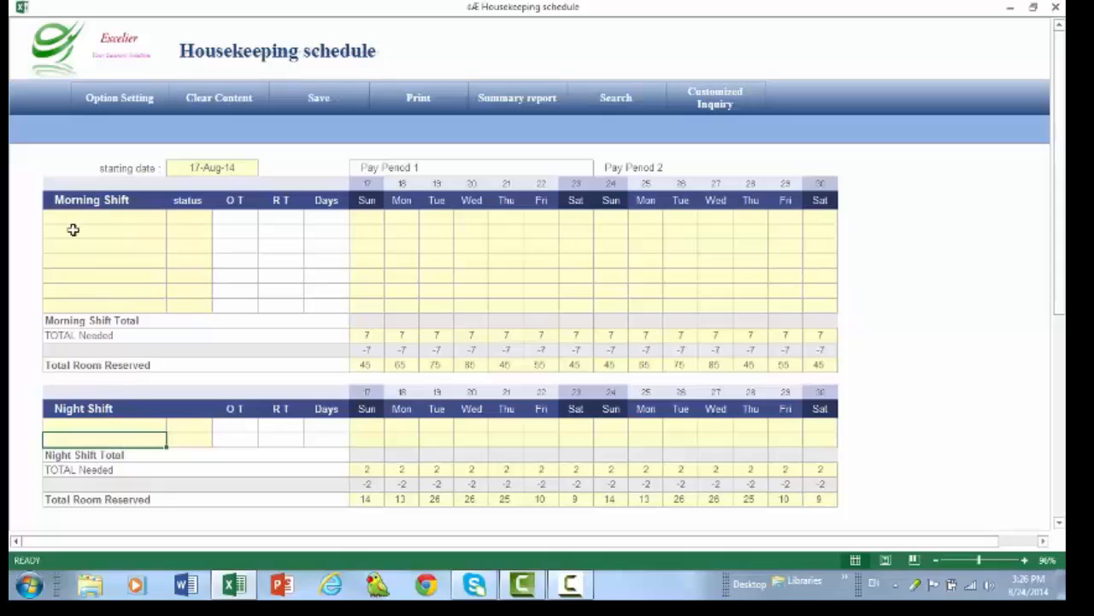
mouse_move(73, 219)
left_mouse_down()
mouse_move(74, 264)
mouse_move(178, 288)
mouse_move(184, 307)
left_mouse_up()
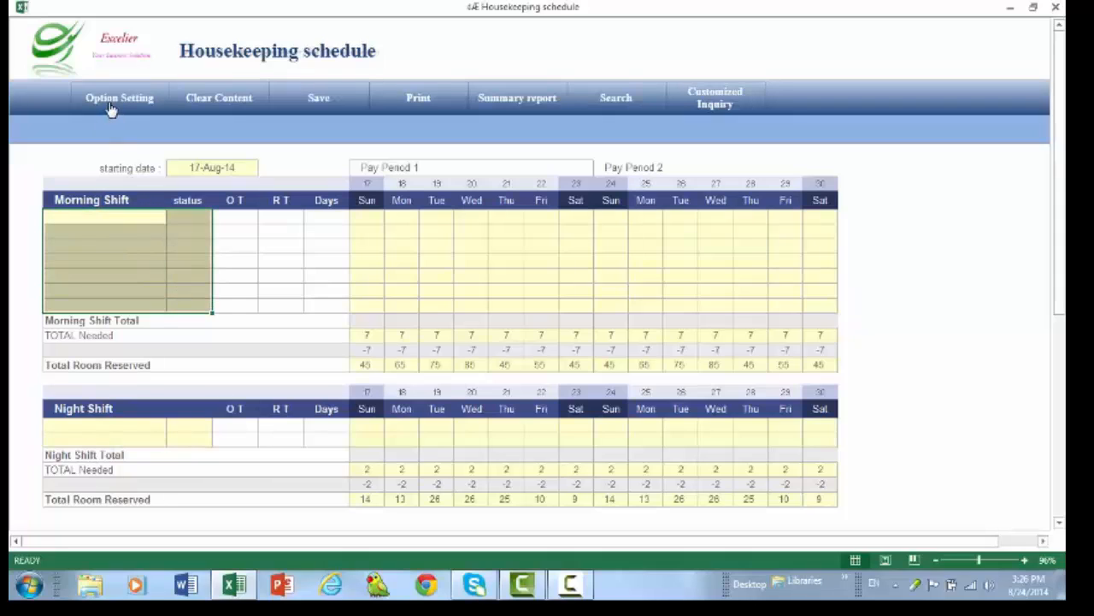
left_click(142, 287)
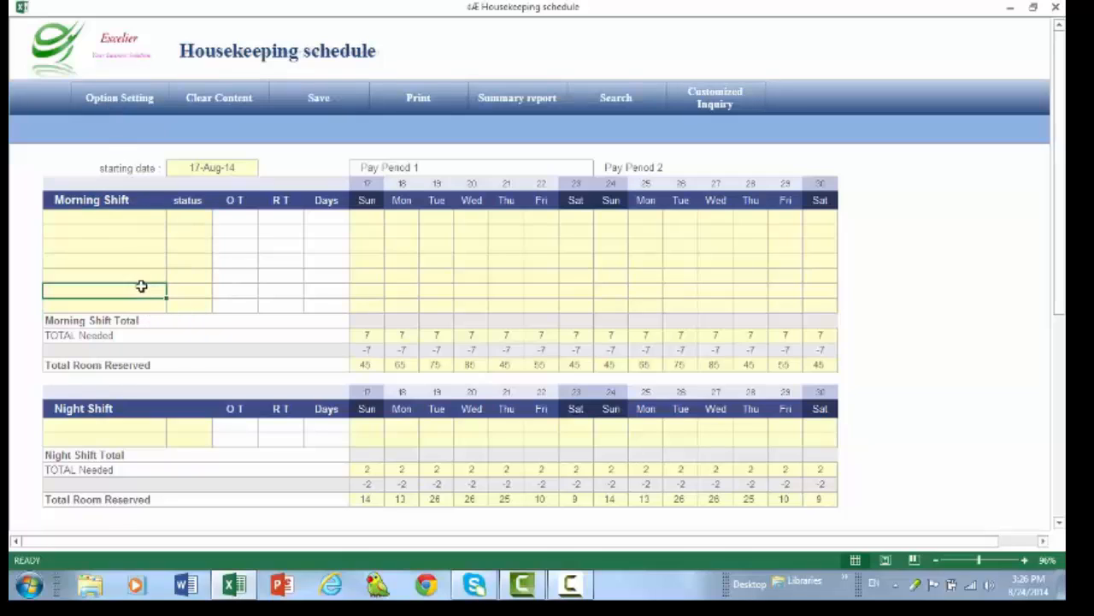
- Fill the seven morning shift employee rows with the placeholder names a, b, c, d, e, f and g
left_click(126, 219)
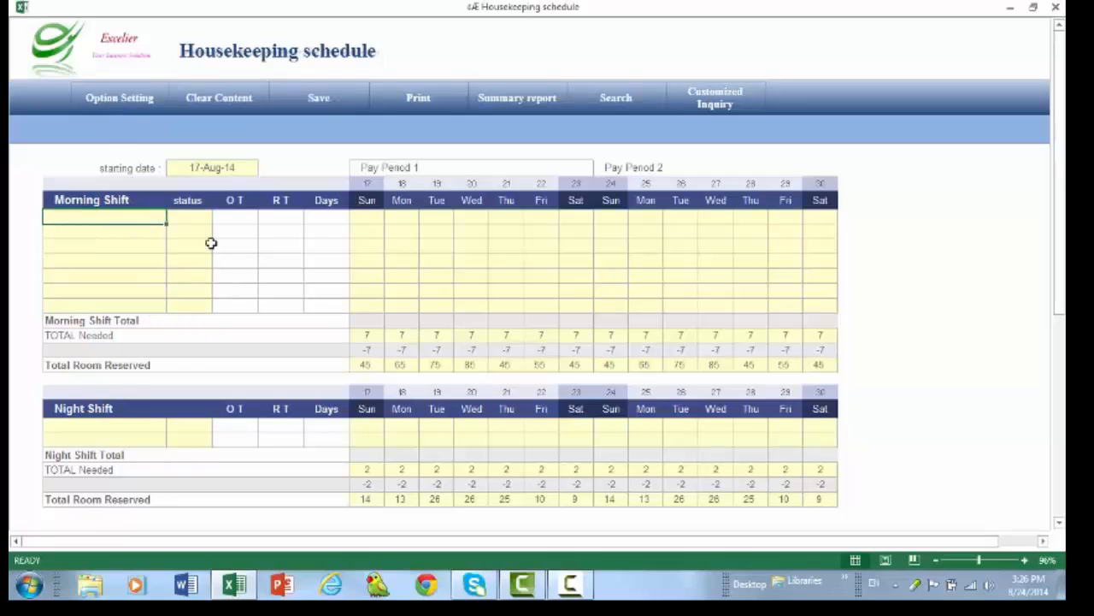
type("a")
left_click(93, 233)
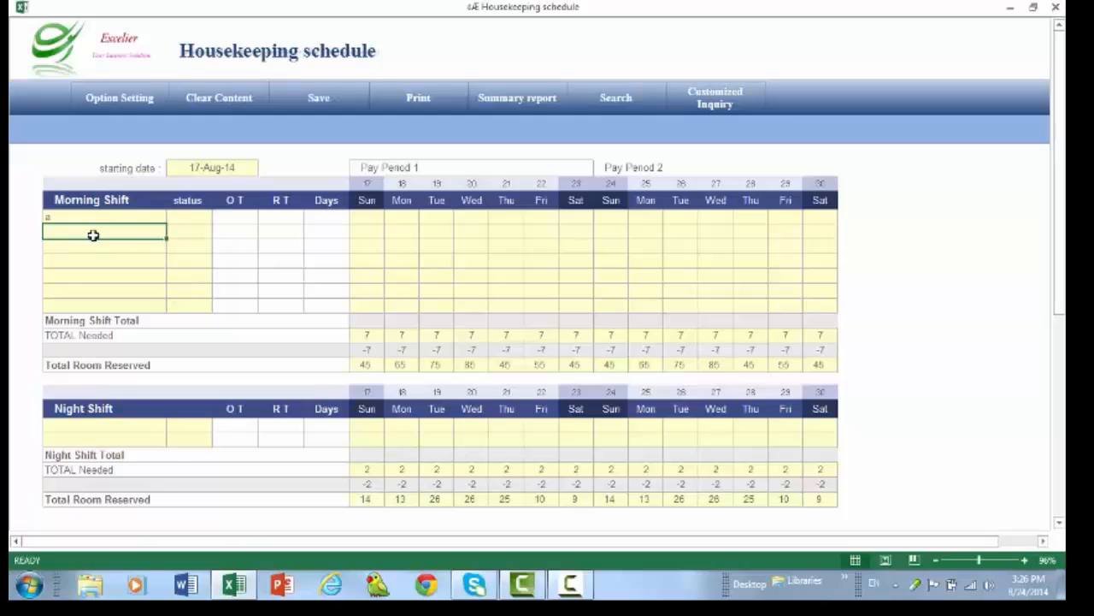
type("b")
left_click(92, 250)
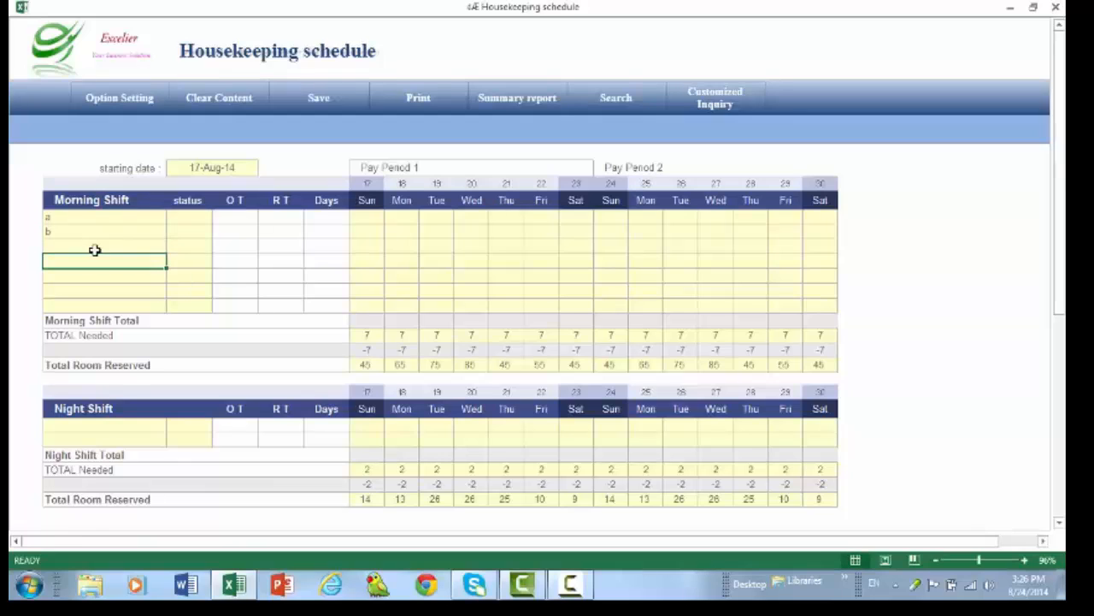
type("c")
left_click(94, 260)
type("d")
left_click(94, 275)
type("e")
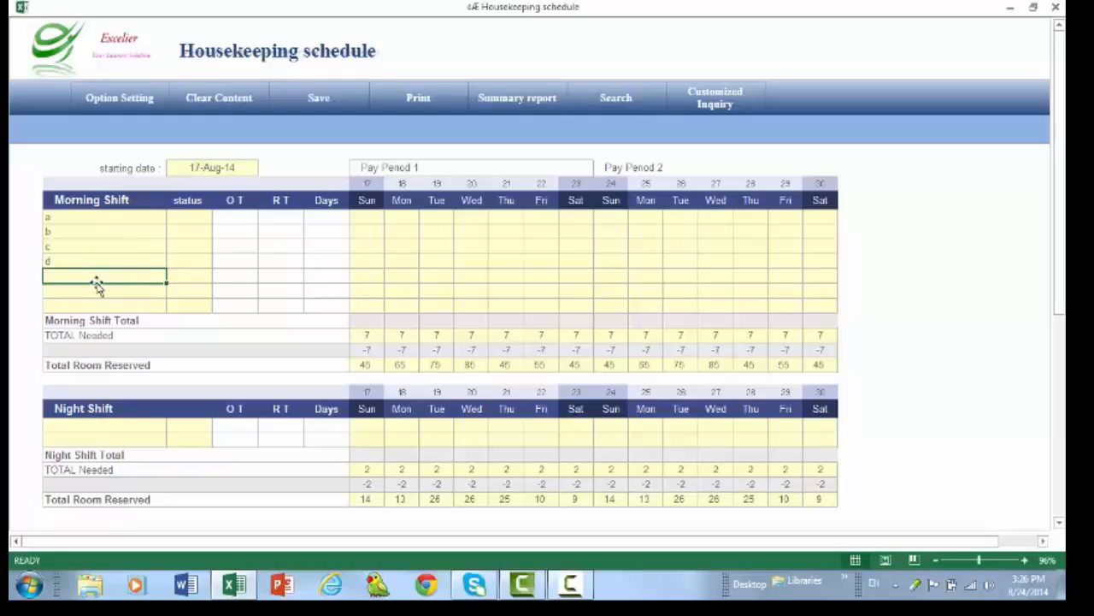
left_click(97, 292)
type("f")
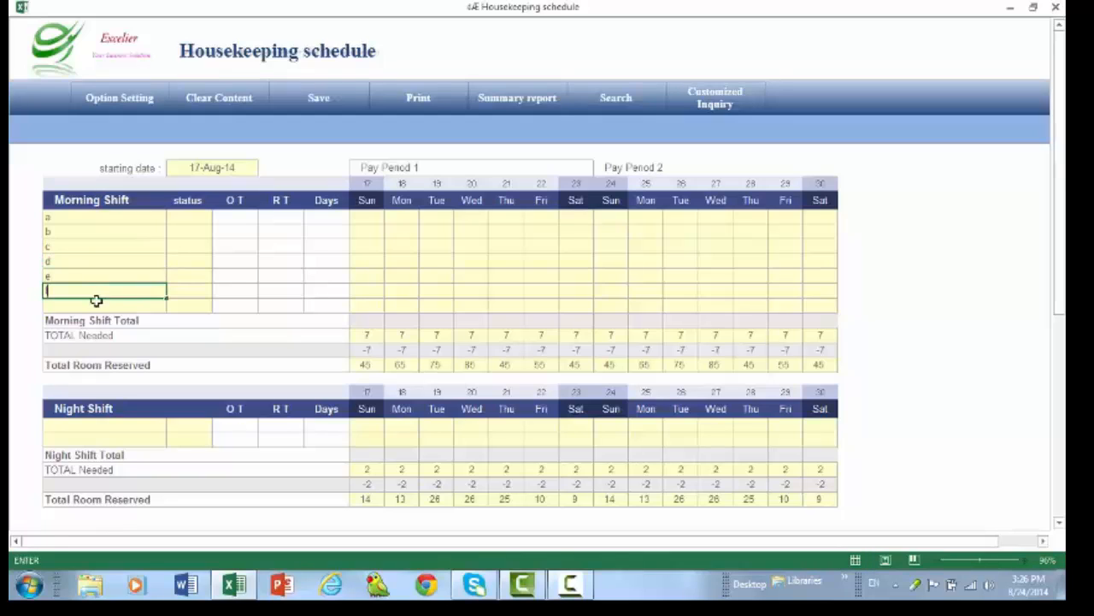
left_click(96, 308)
type("g")
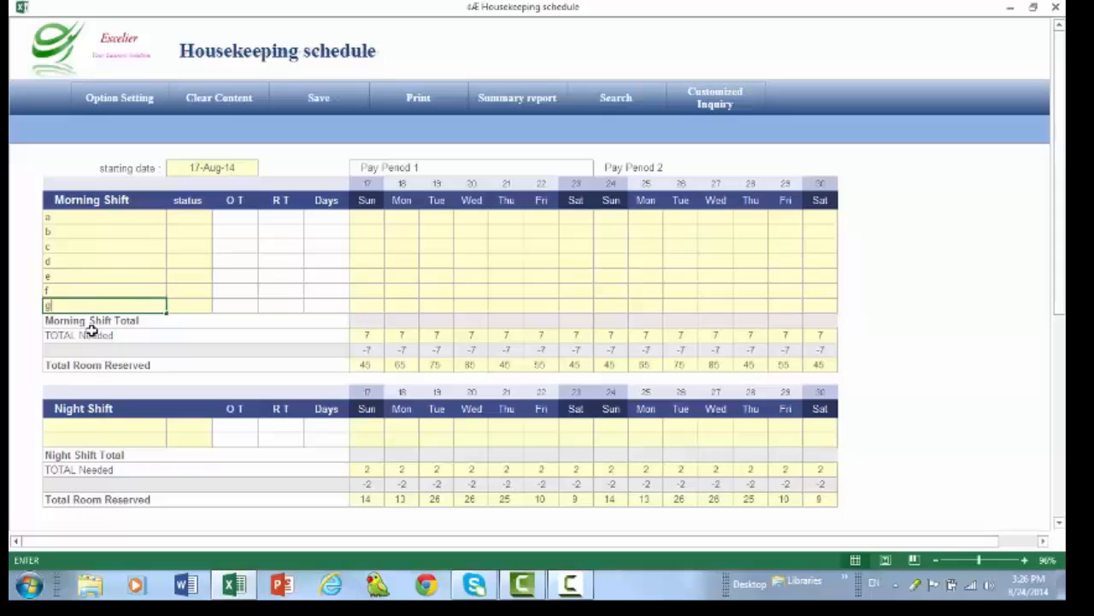
- Fill the two night shift employee rows with the placeholder names h and i
left_click(90, 424)
type("h")
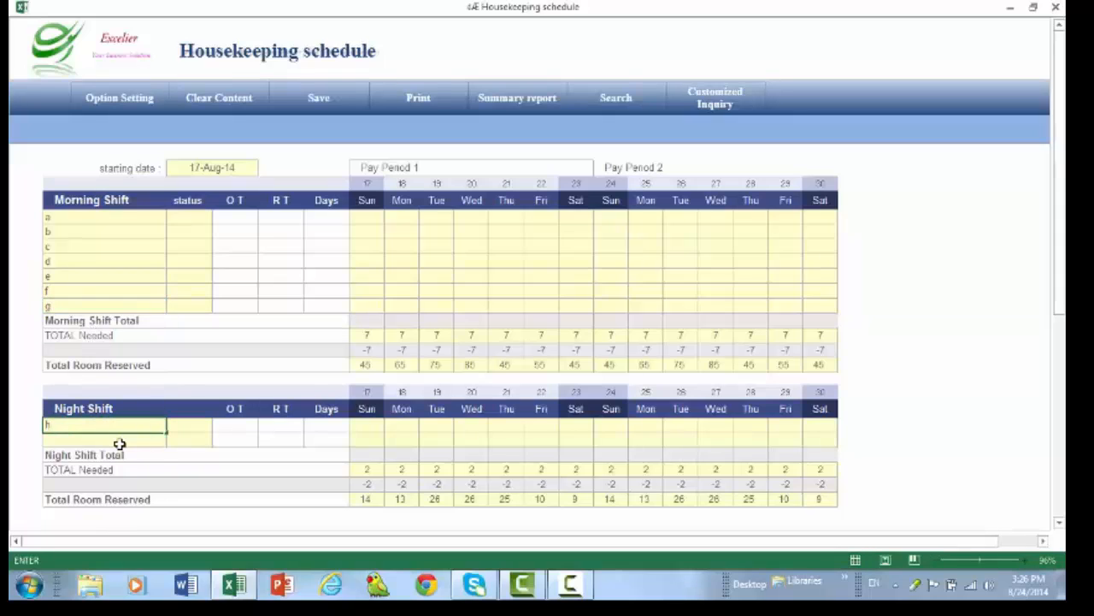
left_click(120, 443)
type("i")
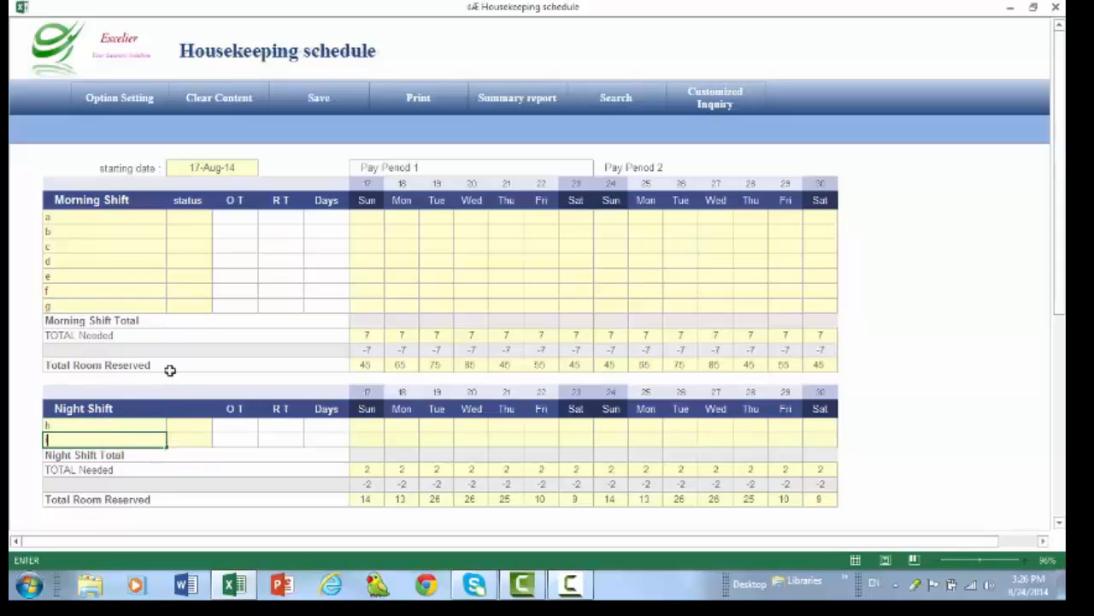
- Set the status of morning shift employee a to FT
left_click(159, 248)
left_click(202, 215)
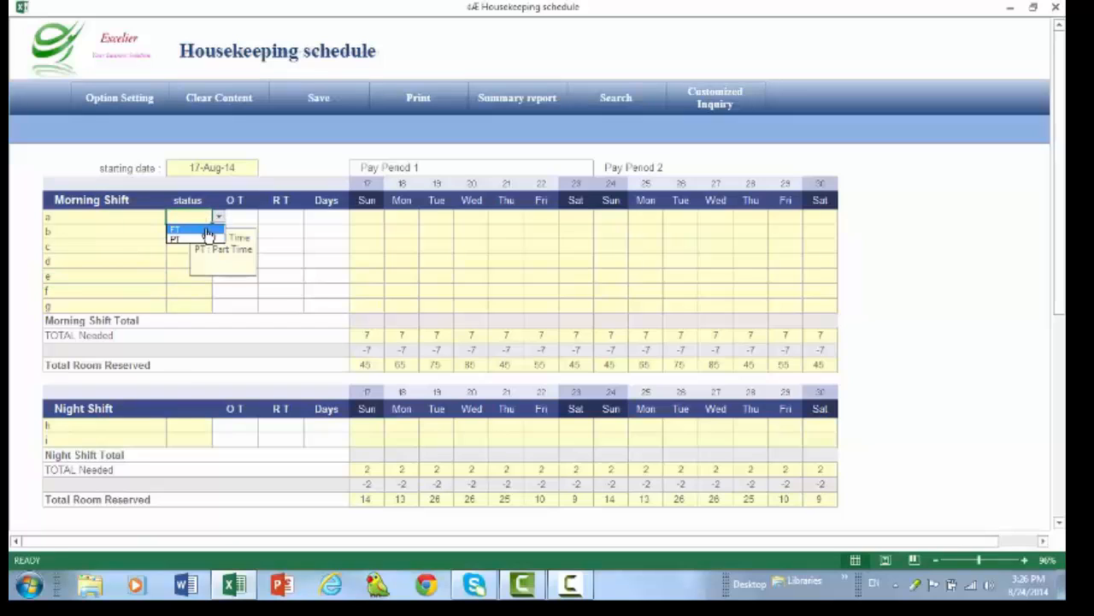
type("FT")
key("Return")
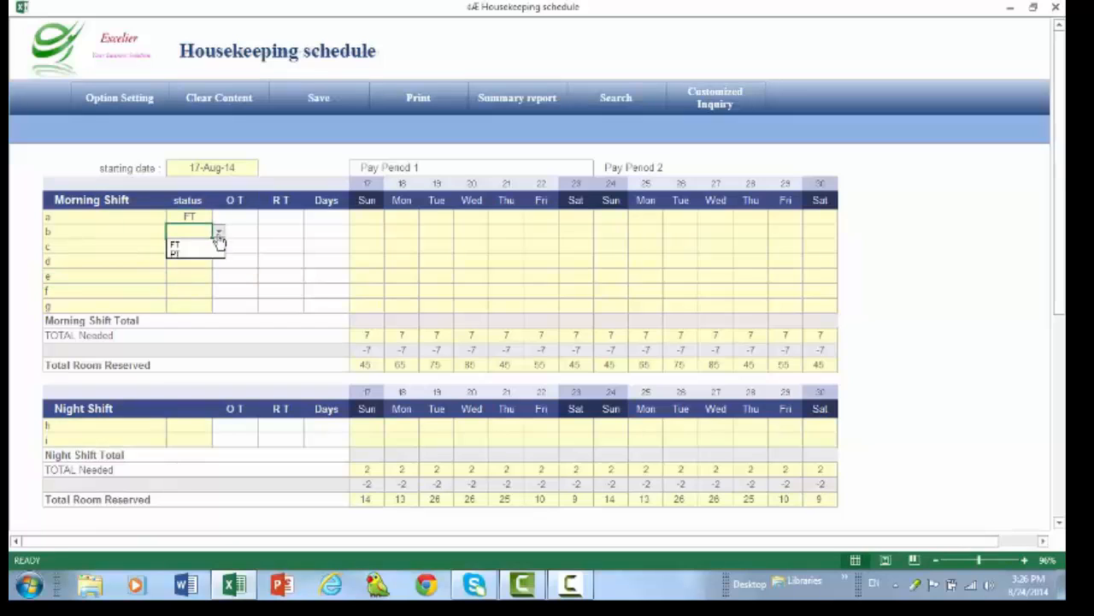
left_click(376, 218)
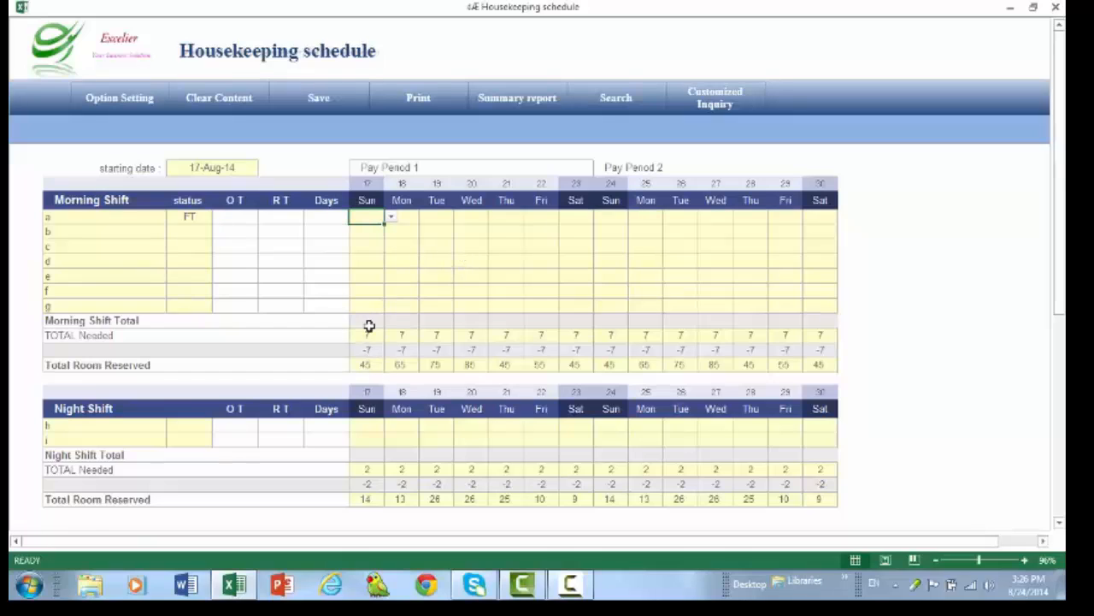
left_click(368, 365)
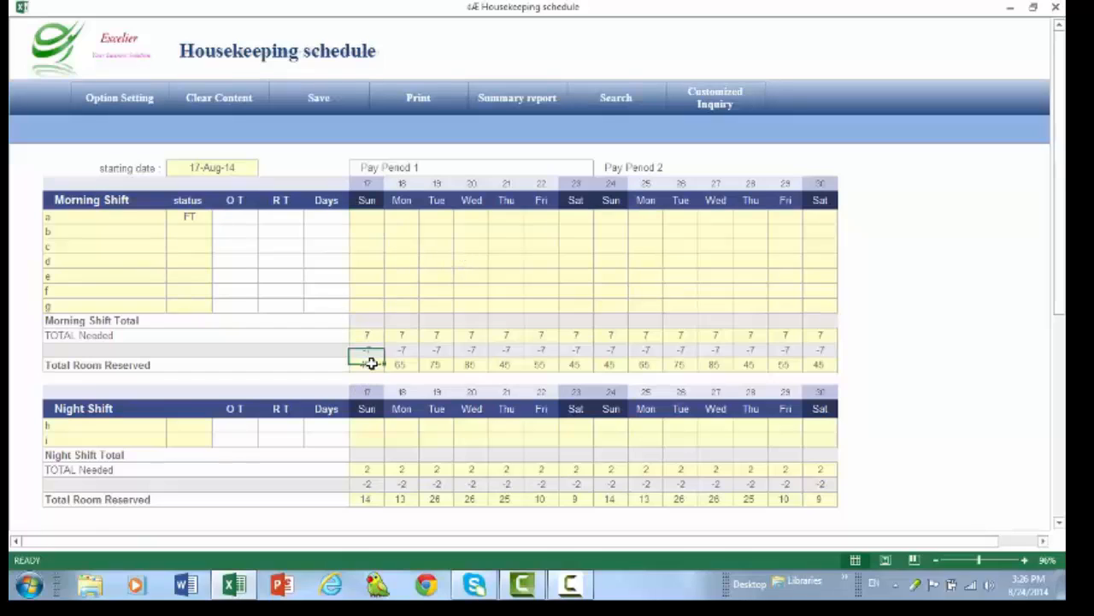
left_click(398, 365)
left_click(437, 366)
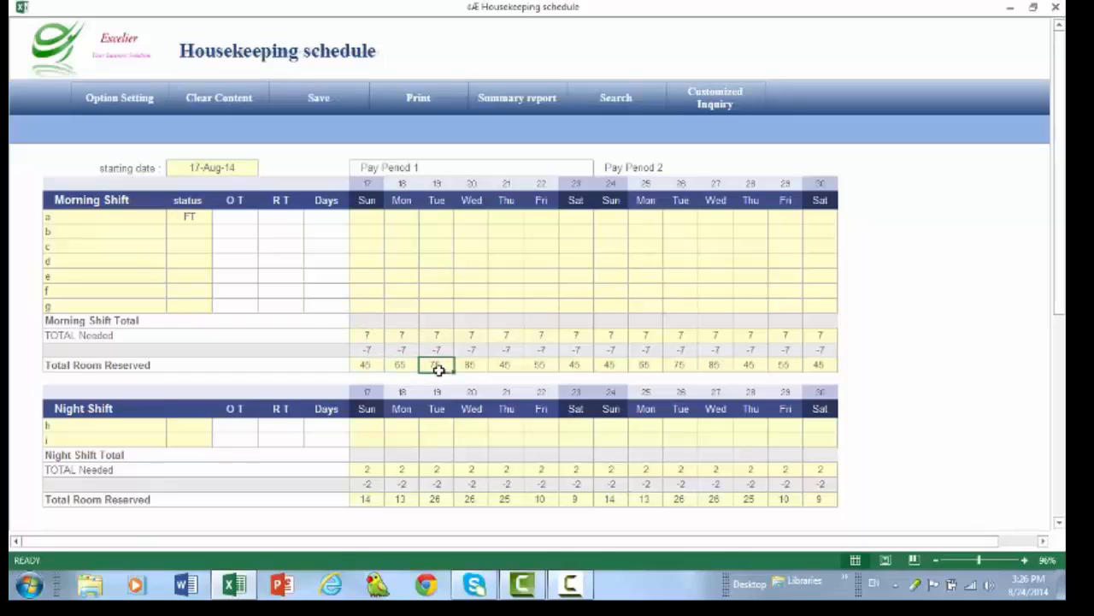
- Set the morning shift's total needed for Sunday the 17th to 3
left_click(368, 336)
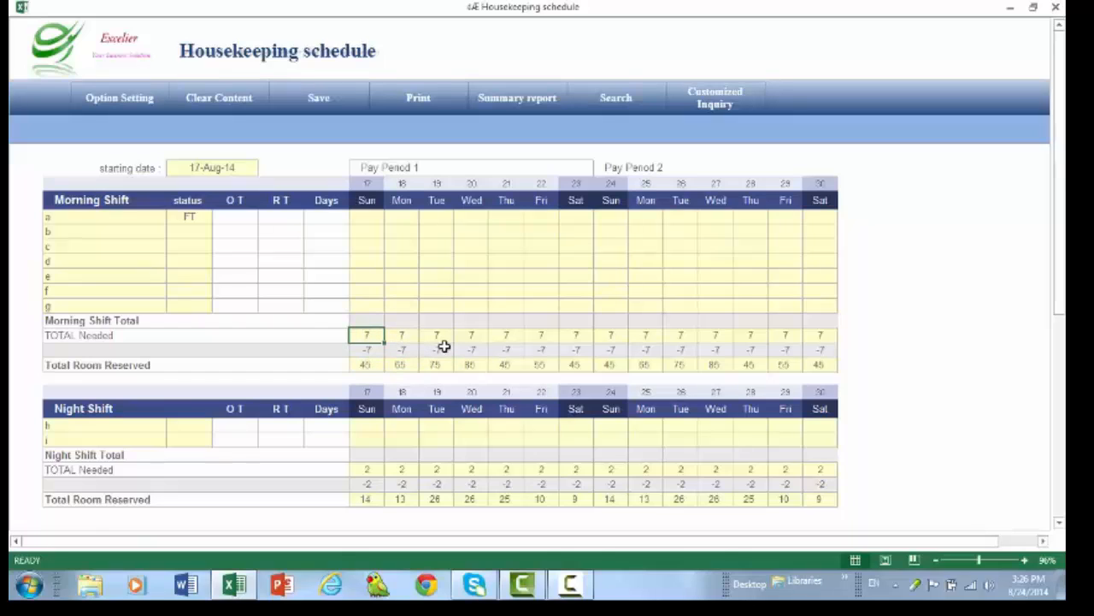
type("3")
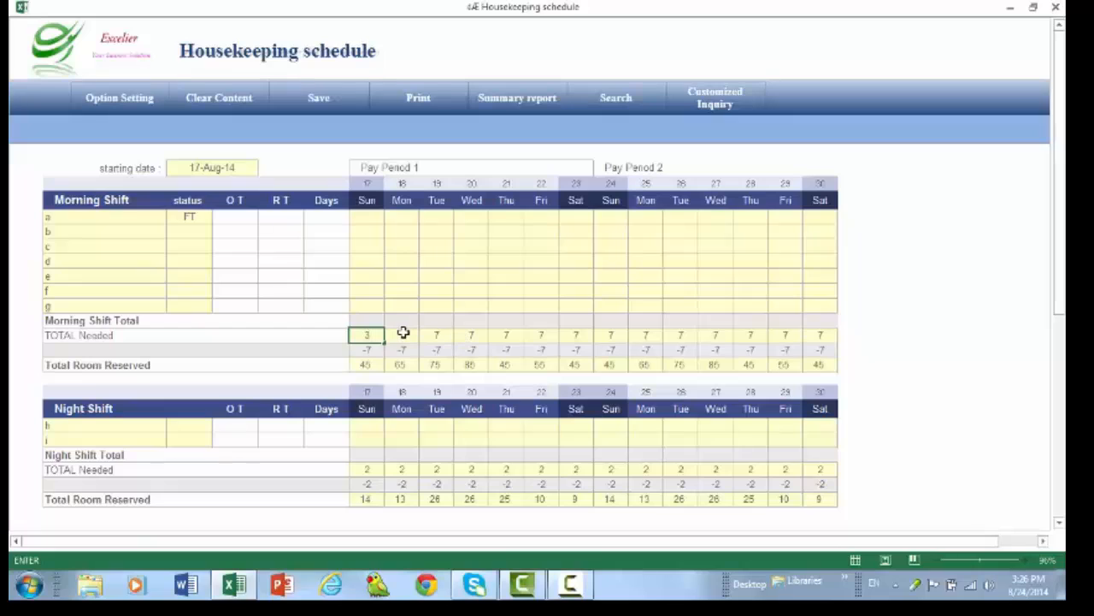
left_click(402, 334)
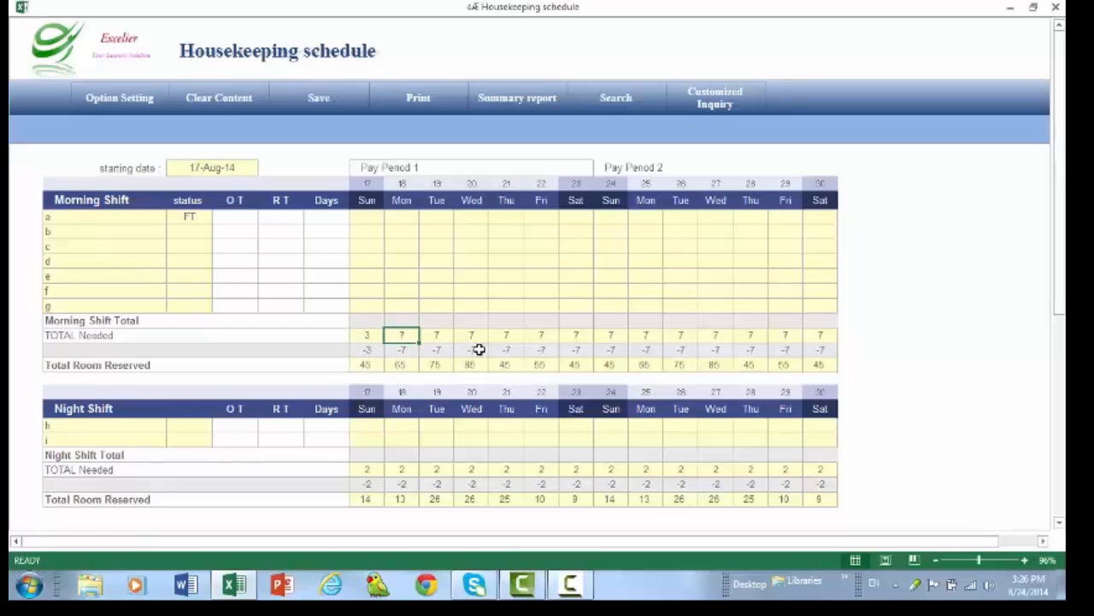
- Set the morning shift's total needed to 5 for Monday the 18th, 5 for Tuesday the 19th and 6 for Wednesday the 20th
type("5")
left_click(440, 336)
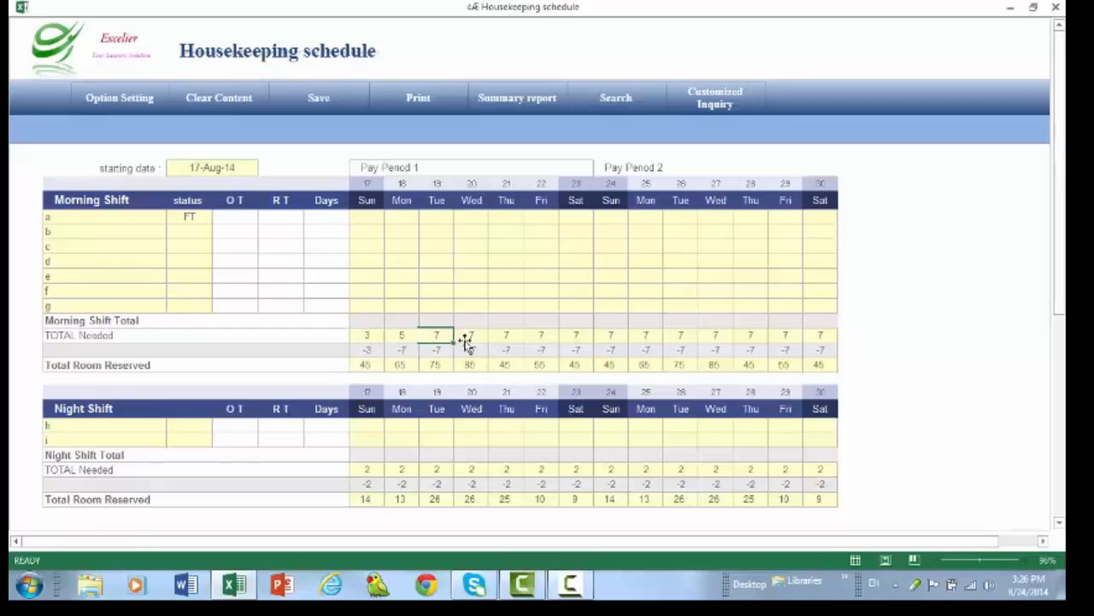
type("5")
left_click(478, 338)
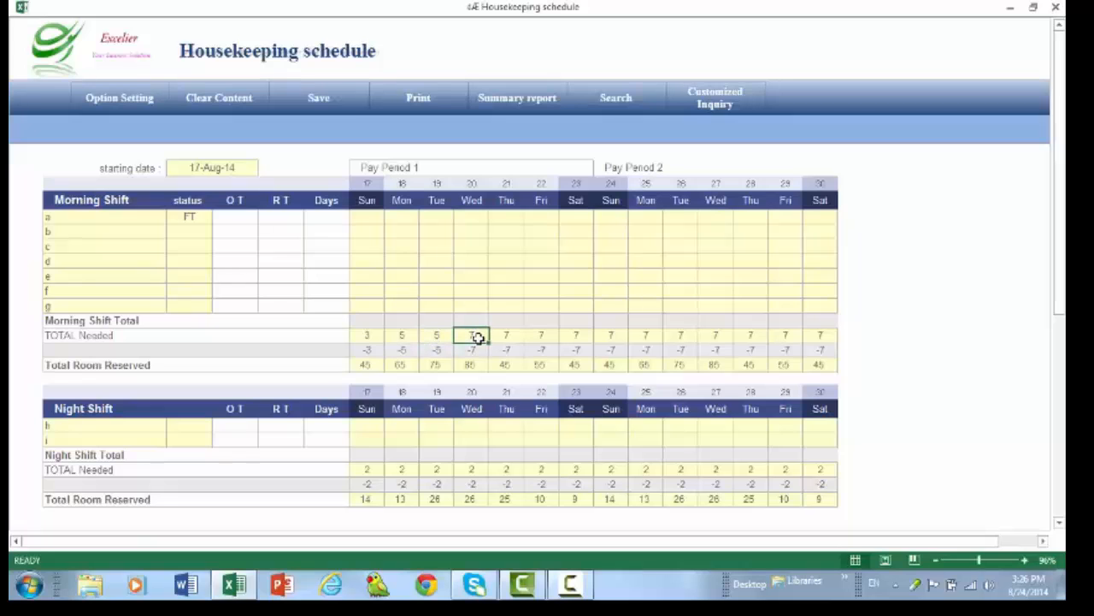
type("6")
- Set the night shift's total needed to 1 for Sunday the 17th and Monday the 18th, and 2 for Tuesday and Wednesday
scroll(466, 392, "down", 1)
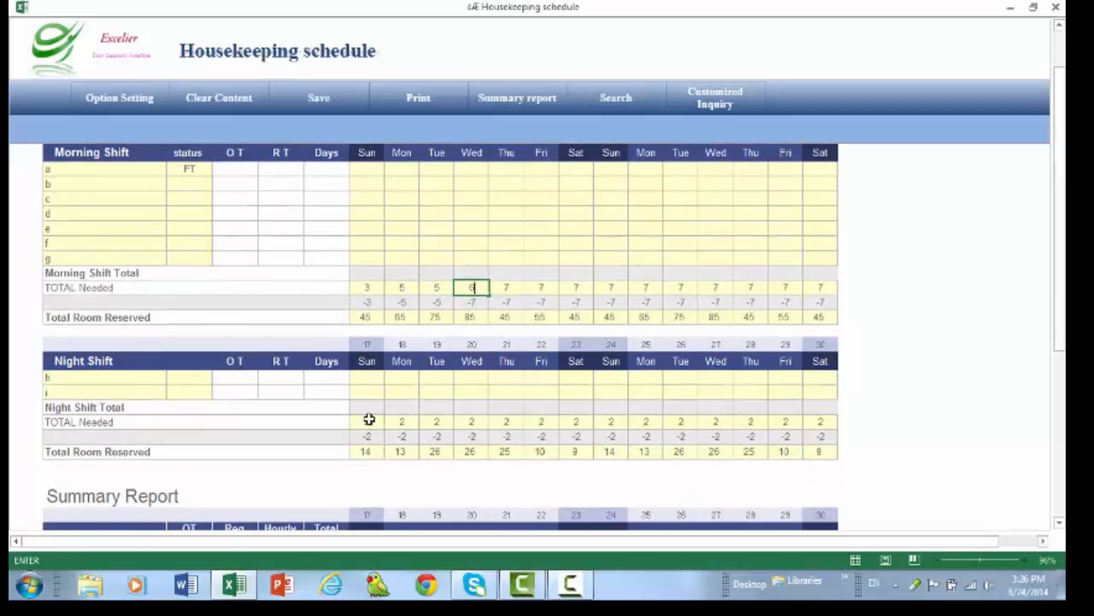
left_click(367, 421)
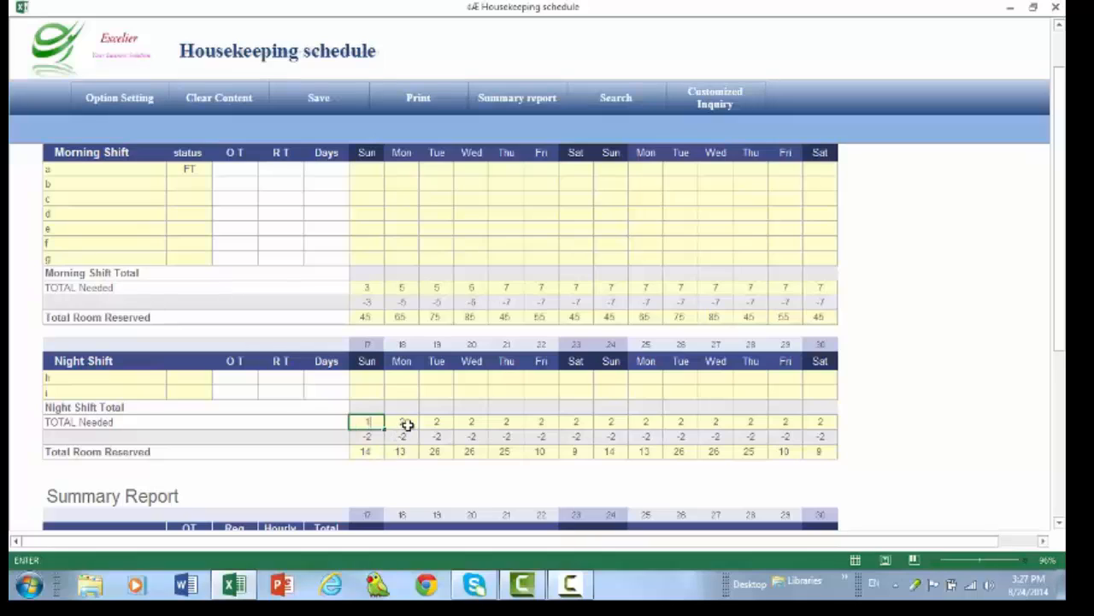
left_click(406, 423)
type("1")
left_click(436, 422)
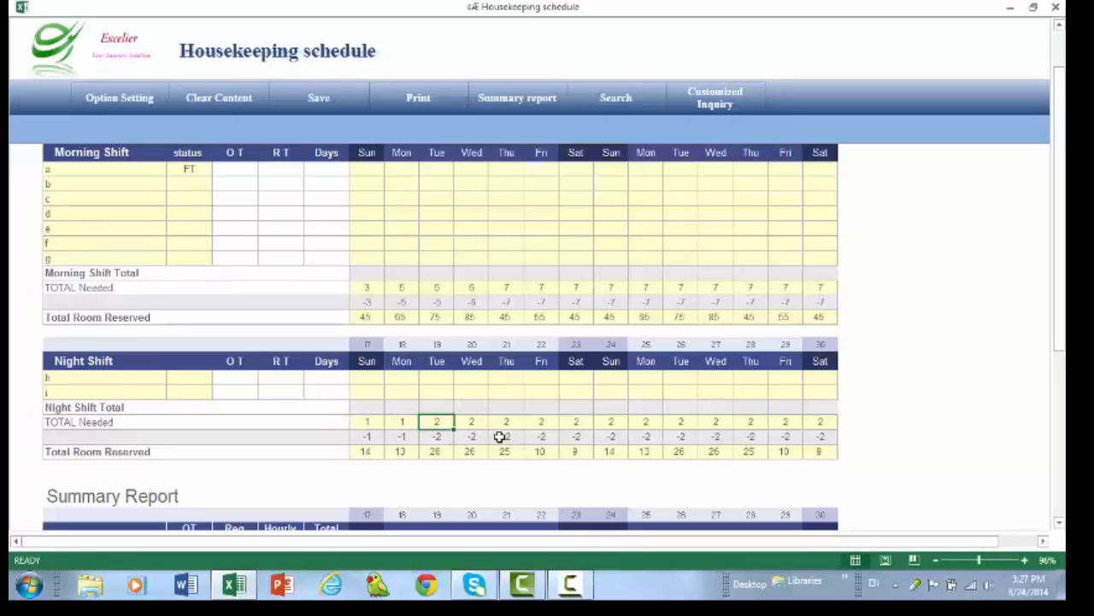
left_click(479, 423)
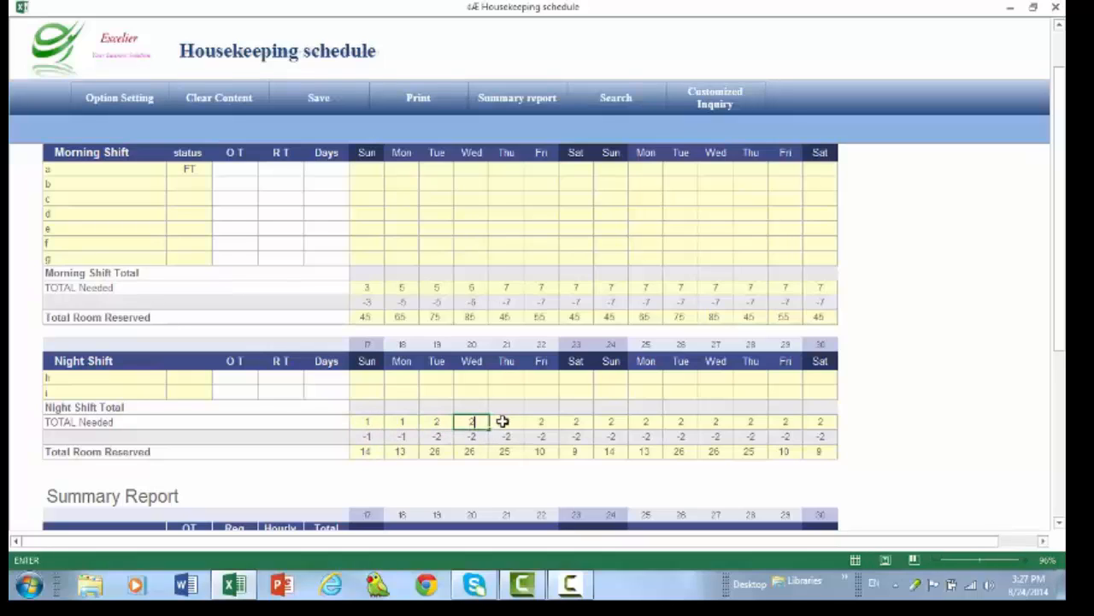
left_click(504, 422)
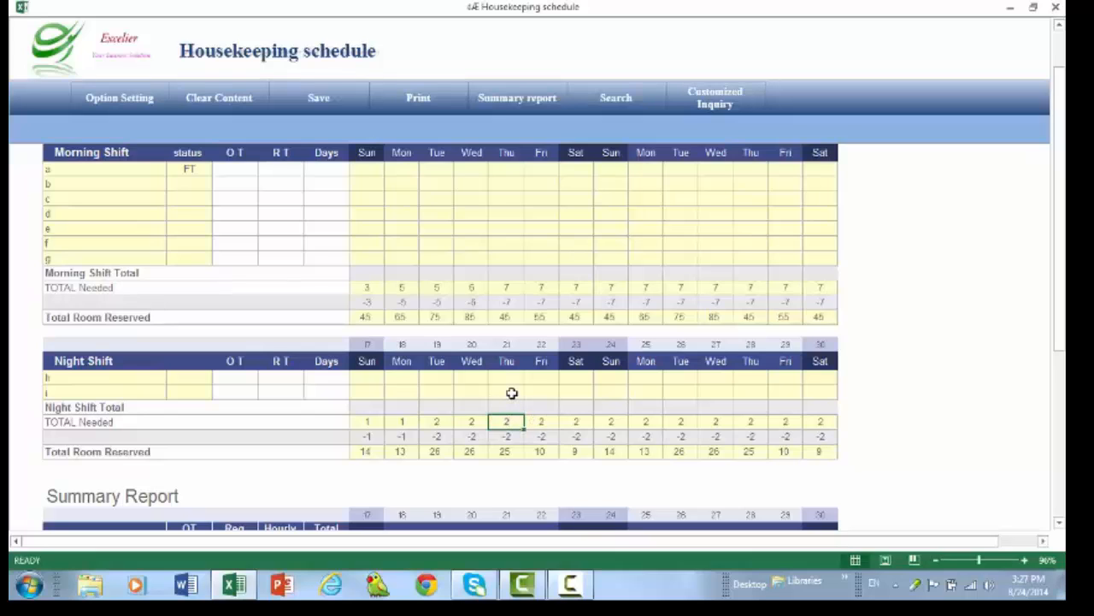
- Mark morning shift employees a, c and d with X for Sunday the 17th
scroll(511, 392, "up", 1)
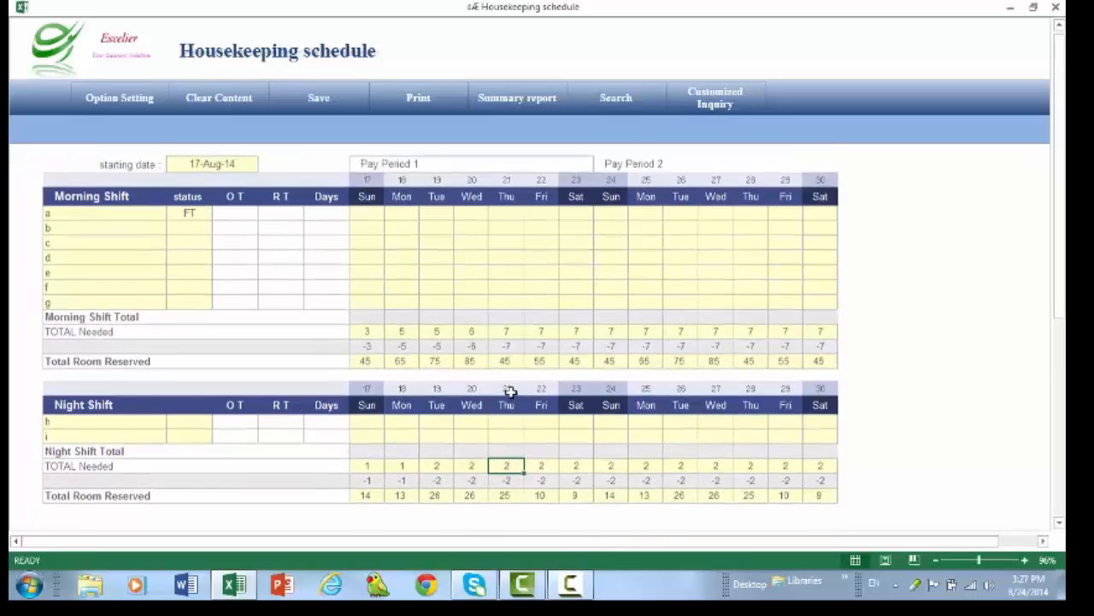
left_click(366, 218)
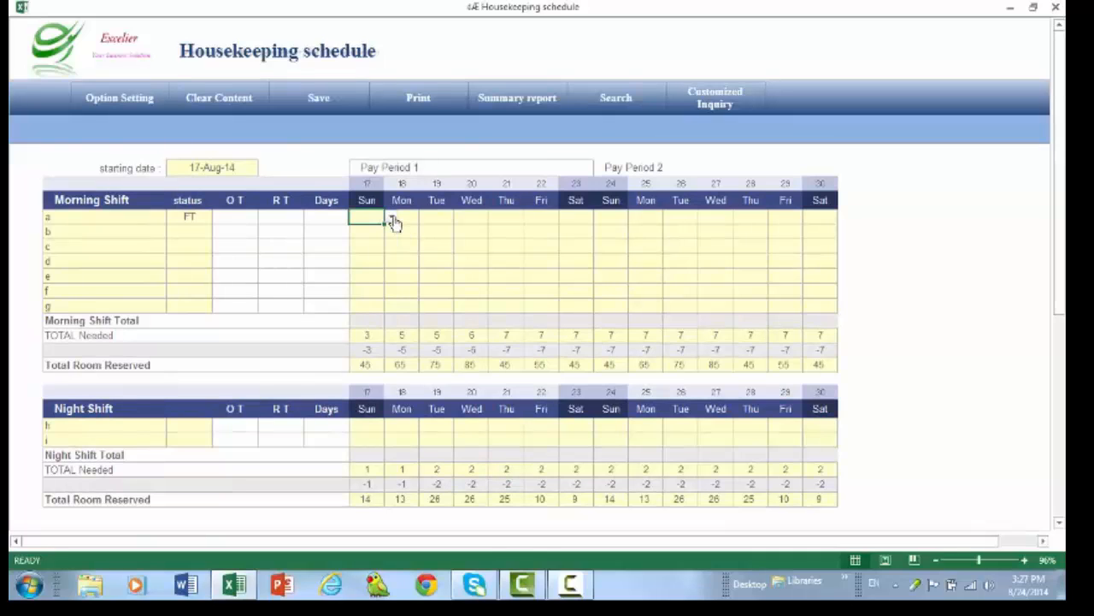
left_click(390, 217)
left_click(380, 236)
left_click(375, 247)
left_click(391, 246)
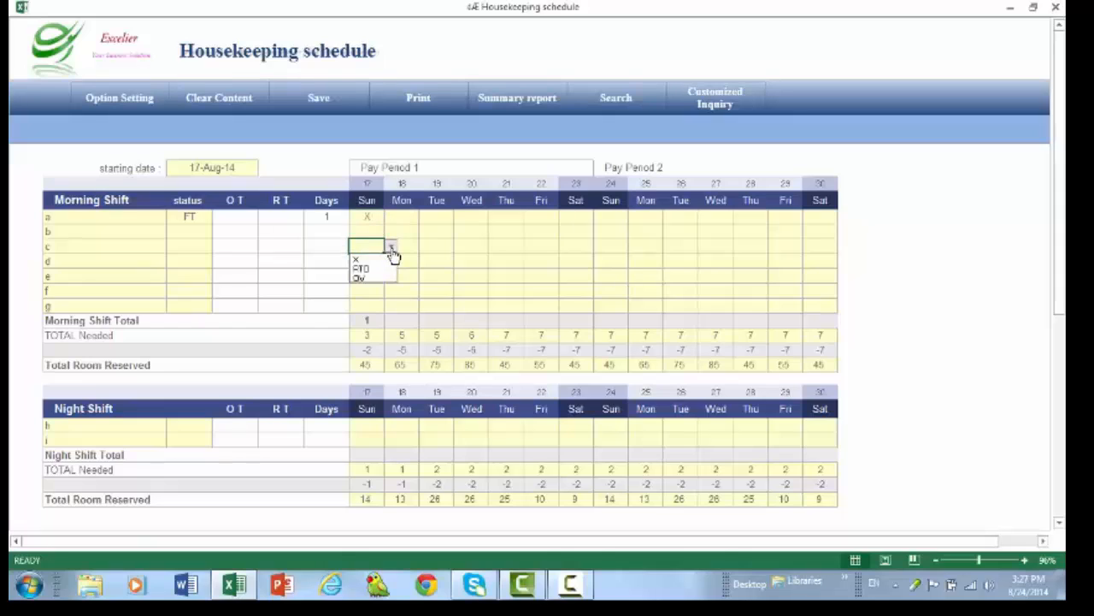
left_click(368, 258)
left_click(366, 262)
left_click(391, 261)
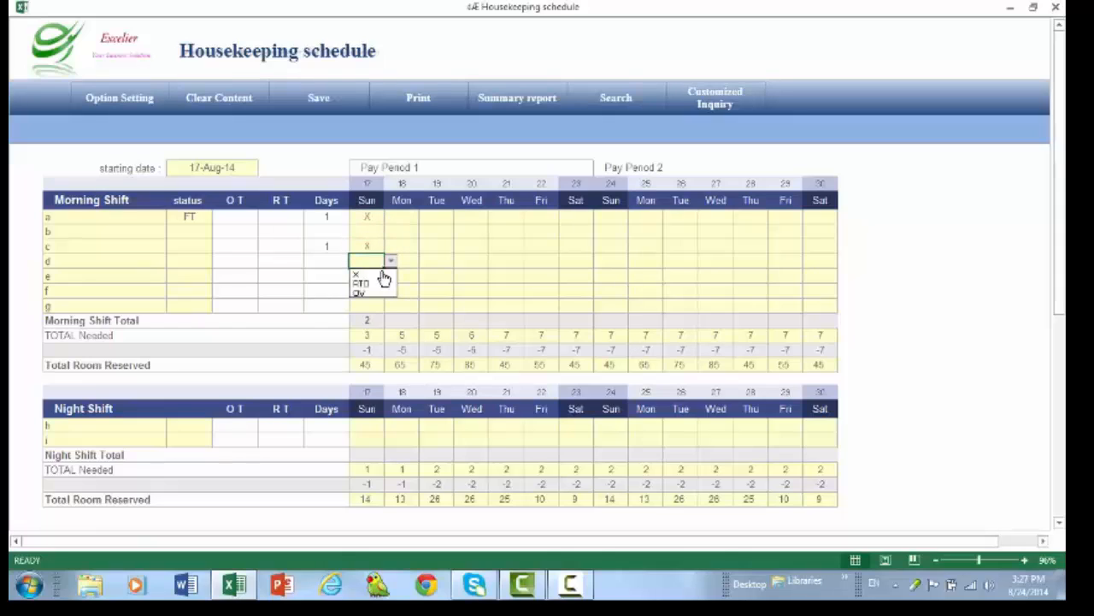
left_click(370, 274)
- Mark morning shift employee b as RTO for Monday the 18th and Tuesday the 19th
left_click(407, 233)
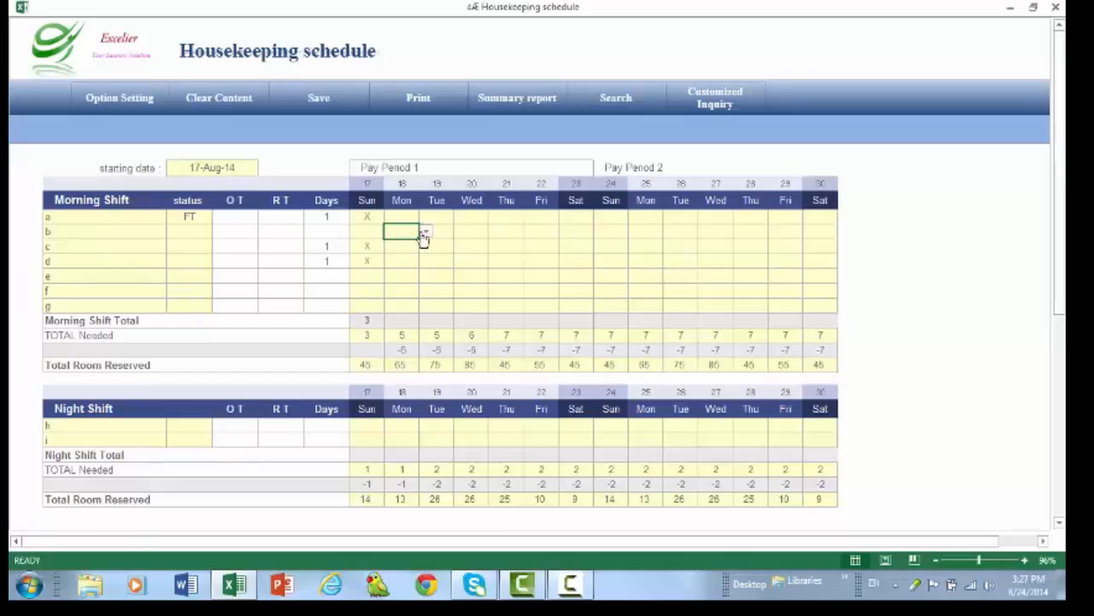
left_click(424, 235)
left_click(422, 256)
left_click(440, 231)
left_click(460, 231)
left_click(434, 254)
- Mark morning shift employee g as OV for Monday the 18th
left_click(410, 307)
left_click(425, 305)
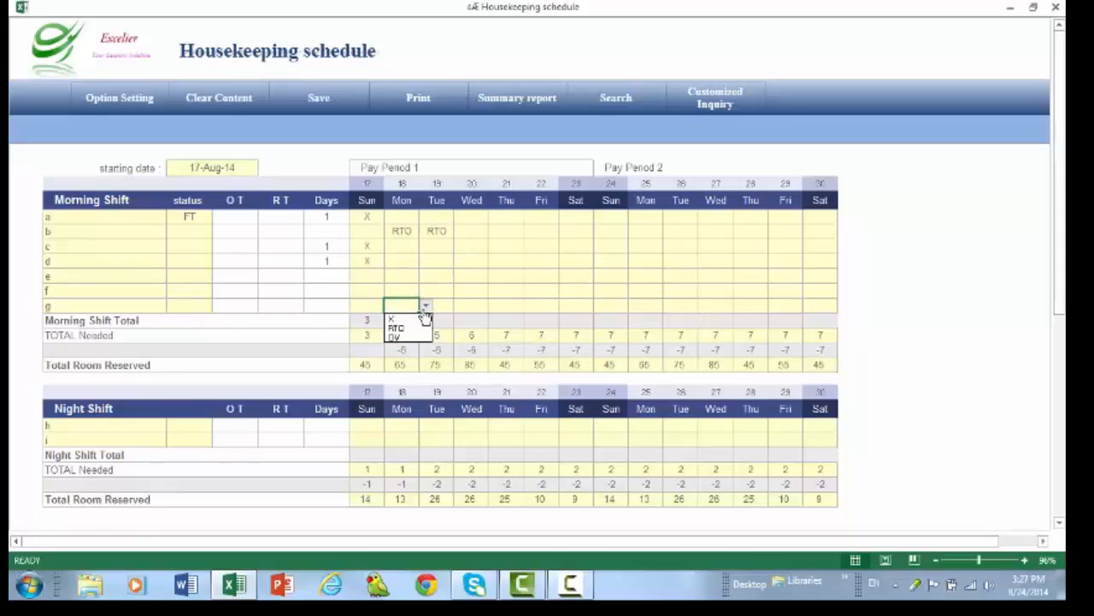
left_click(416, 338)
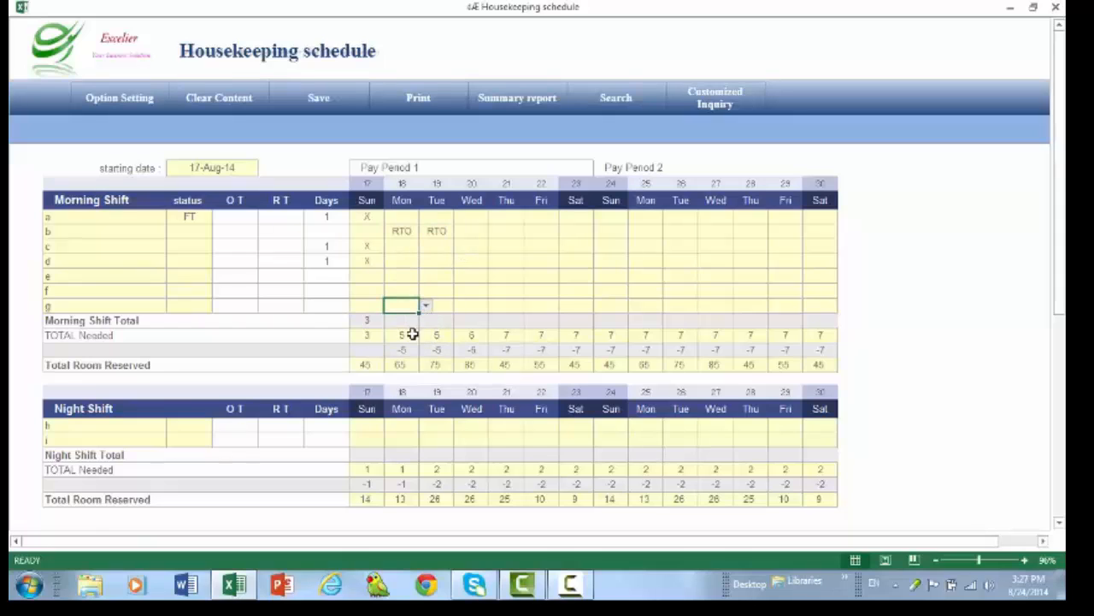
- Try an extra X for morning shift employee e on Sunday the 17th and clear it again
left_click(363, 279)
left_click(392, 278)
left_click(368, 290)
left_click(371, 278)
left_click(371, 279)
left_click(362, 304)
left_click(363, 277)
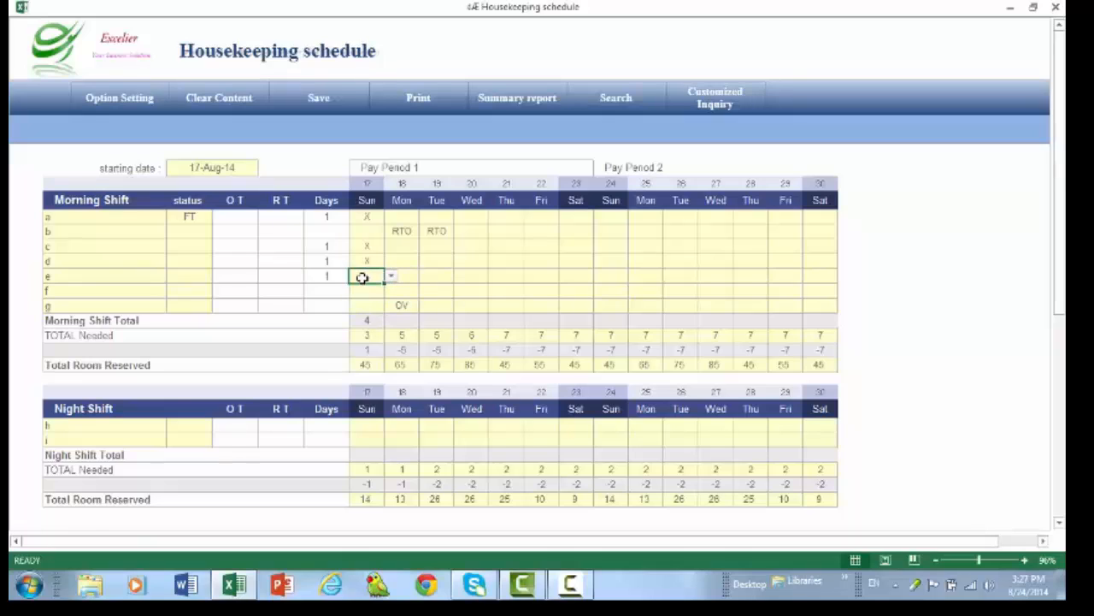
key("Delete")
left_click(445, 266)
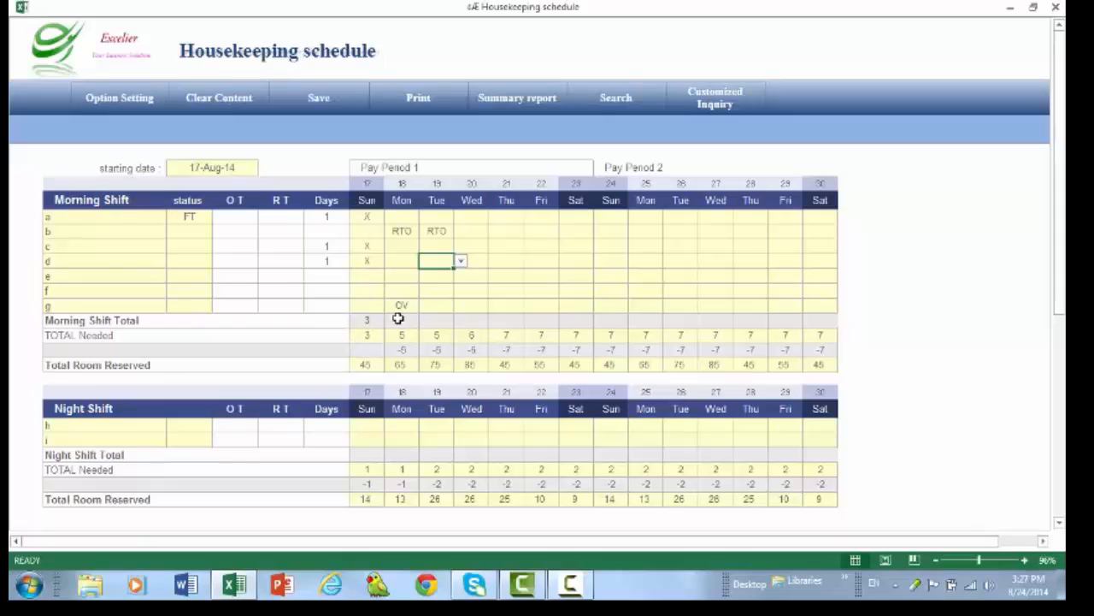
left_click(406, 260)
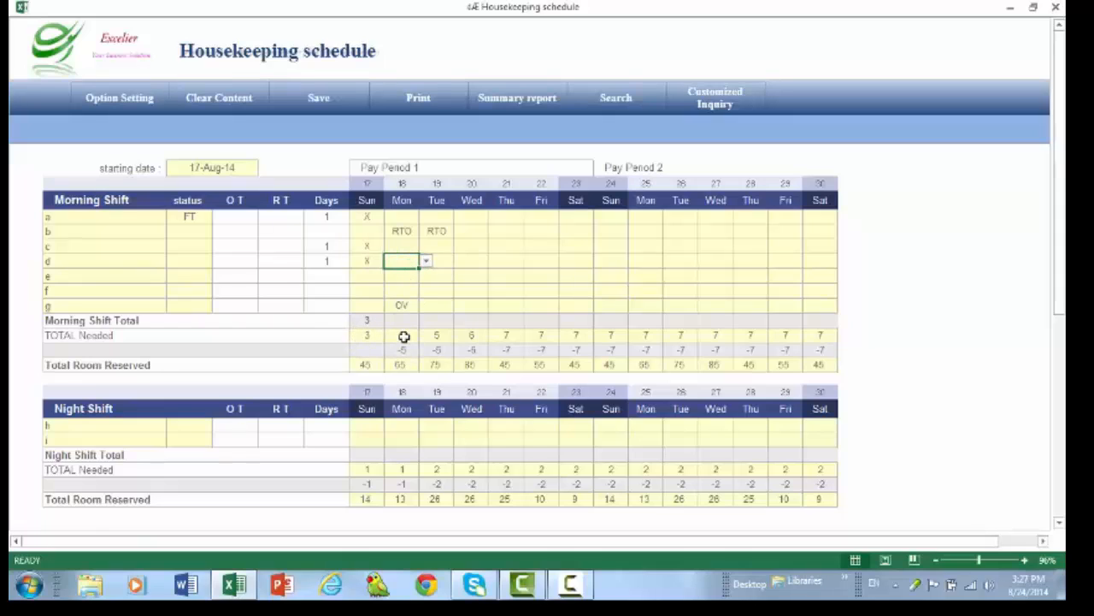
left_click(402, 335)
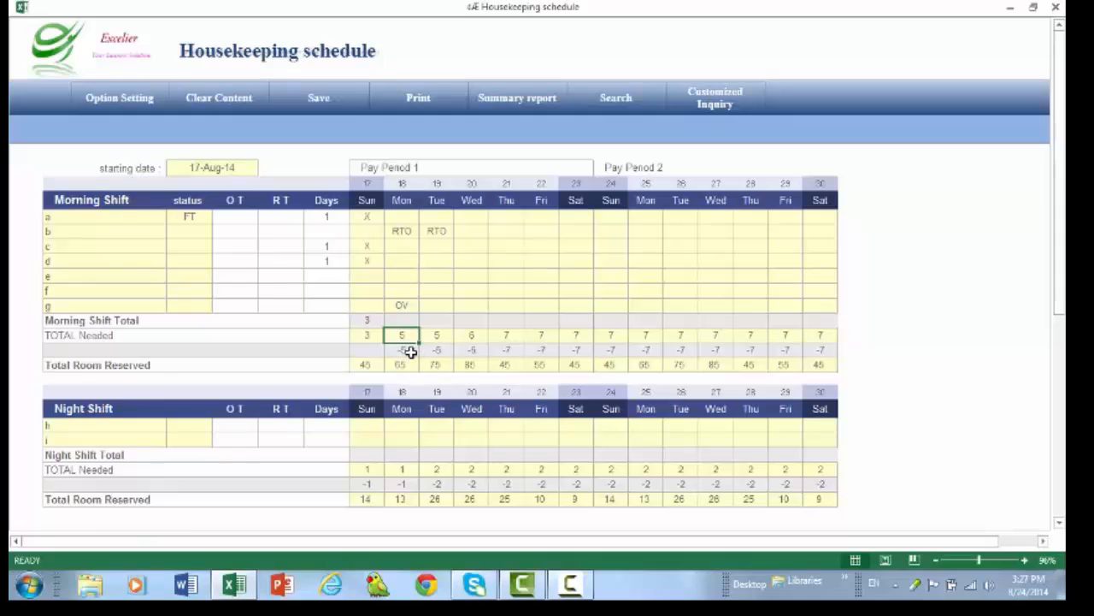
key("F2")
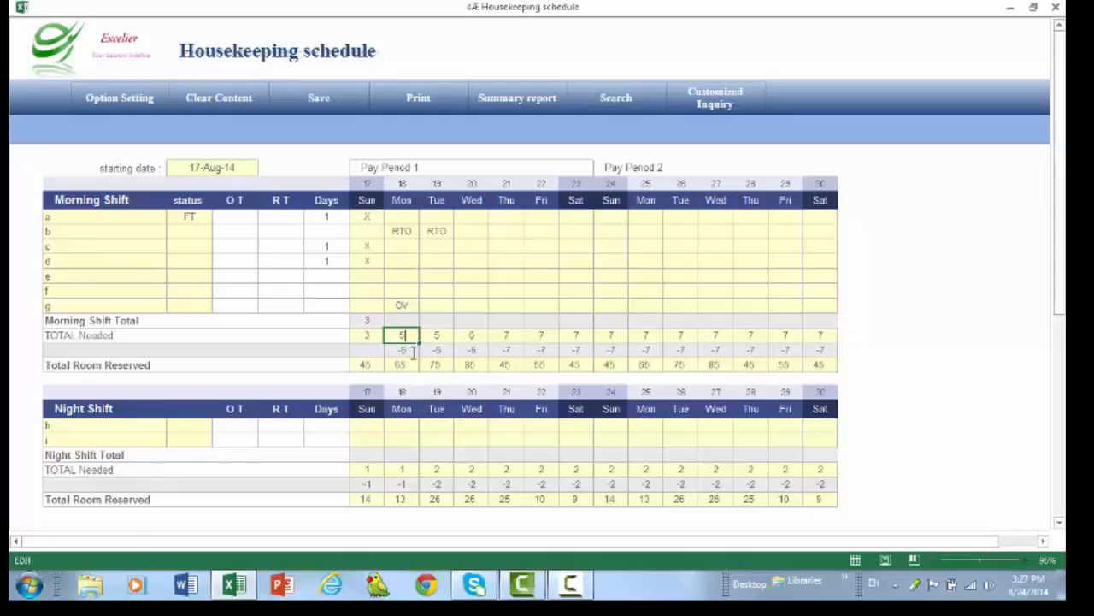
- Mark morning shift employees a, c, d, e and f with X for Monday the 18th
left_click(401, 217)
left_click(425, 219)
left_click(410, 231)
left_click(410, 248)
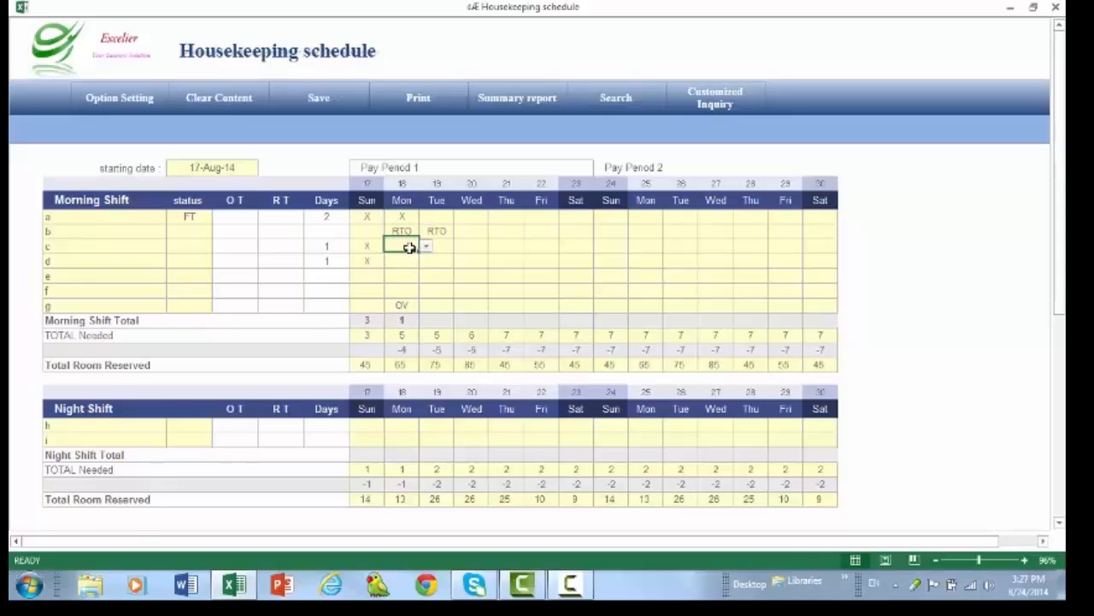
left_click(425, 246)
left_click(409, 260)
left_click(408, 262)
left_click(425, 261)
left_click(412, 276)
left_click(414, 276)
left_click(425, 276)
left_click(415, 291)
left_click(406, 291)
left_click(425, 291)
left_click(411, 306)
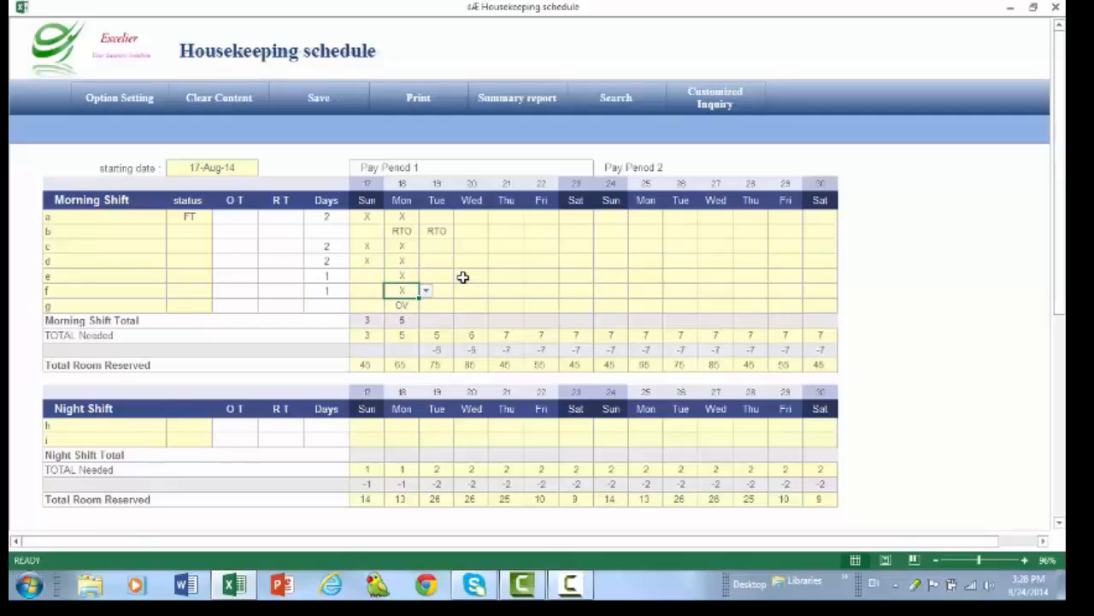
- Mark morning shift employees a, c, d and e with X for Tuesday the 19th
left_click(462, 276)
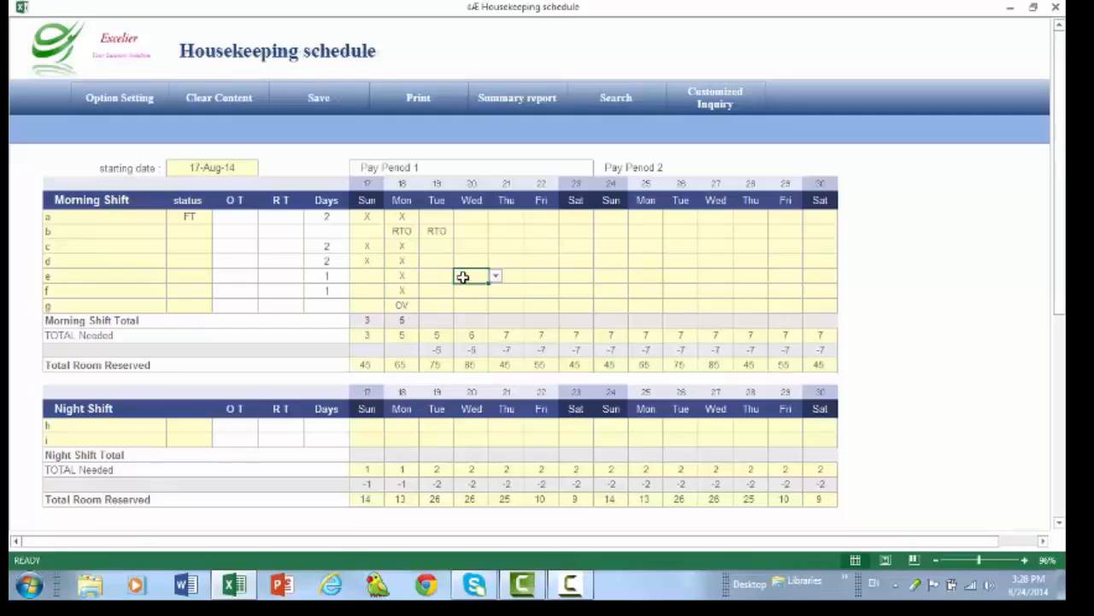
left_click(447, 215)
left_click(460, 216)
left_click(454, 231)
left_click(438, 245)
left_click(460, 247)
left_click(444, 260)
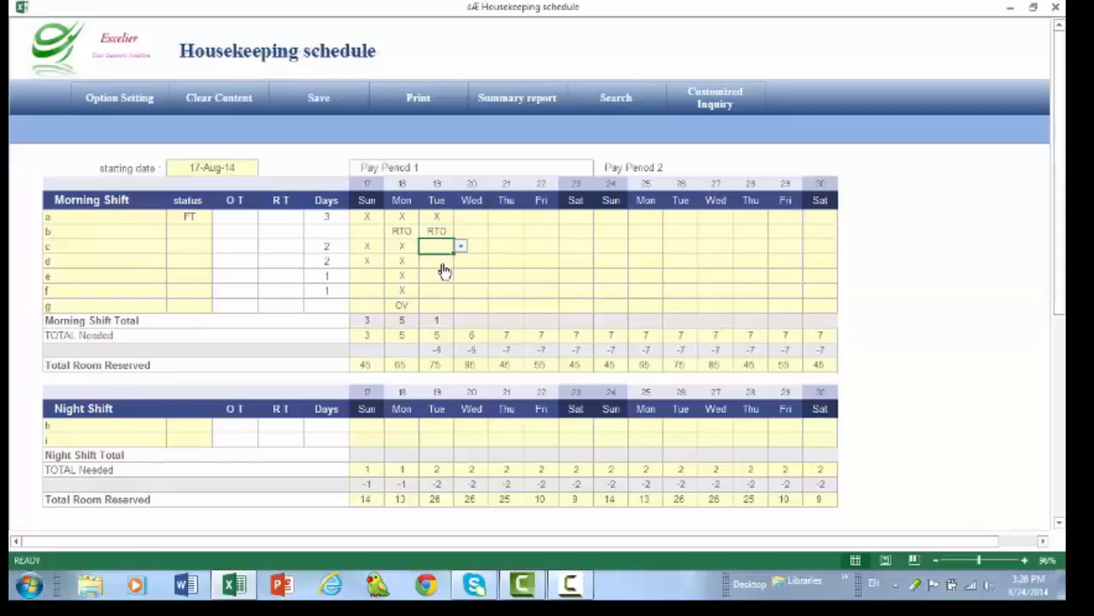
left_click(442, 262)
left_click(459, 263)
left_click(437, 271)
left_click(440, 276)
left_click(460, 275)
left_click(455, 290)
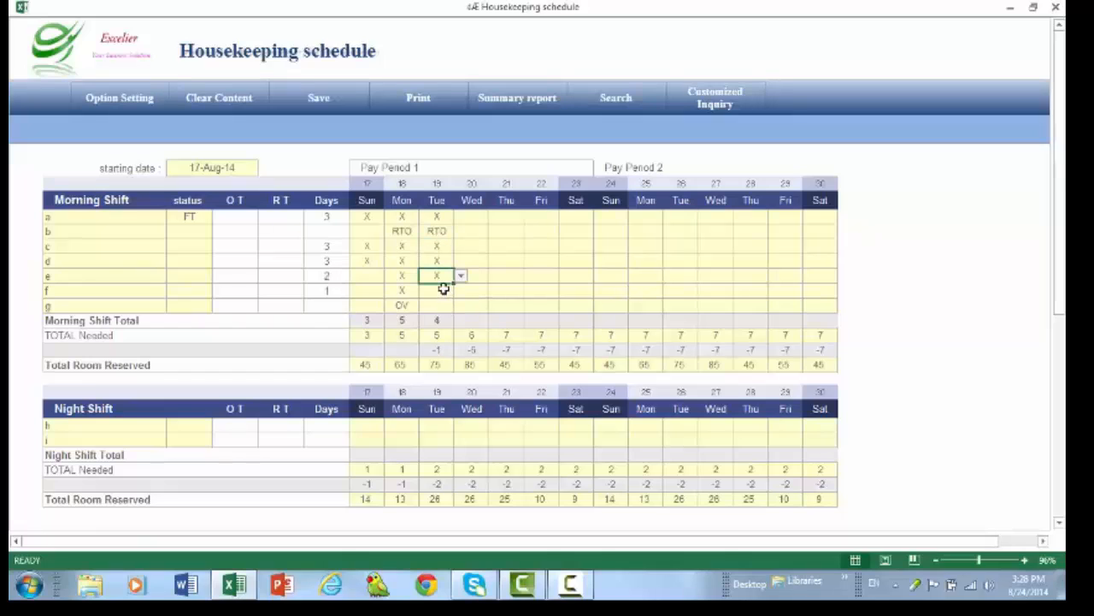
- Try an X for morning shift employee f on Tuesday the 19th and clear it again
left_click(443, 290)
left_click(460, 291)
left_click(449, 305)
left_click(441, 305)
left_click(441, 291)
key("Delete")
left_click(540, 274)
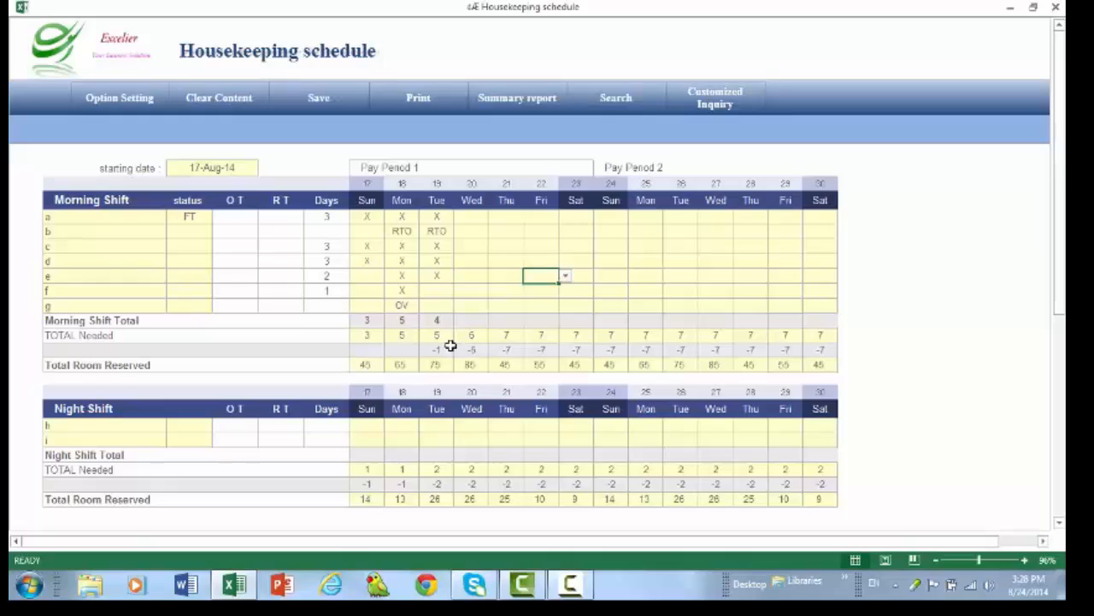
- Mark morning shift employees f and g with X for Tuesday the 19th
left_click(440, 292)
left_click(460, 290)
left_click(447, 315)
left_click(440, 305)
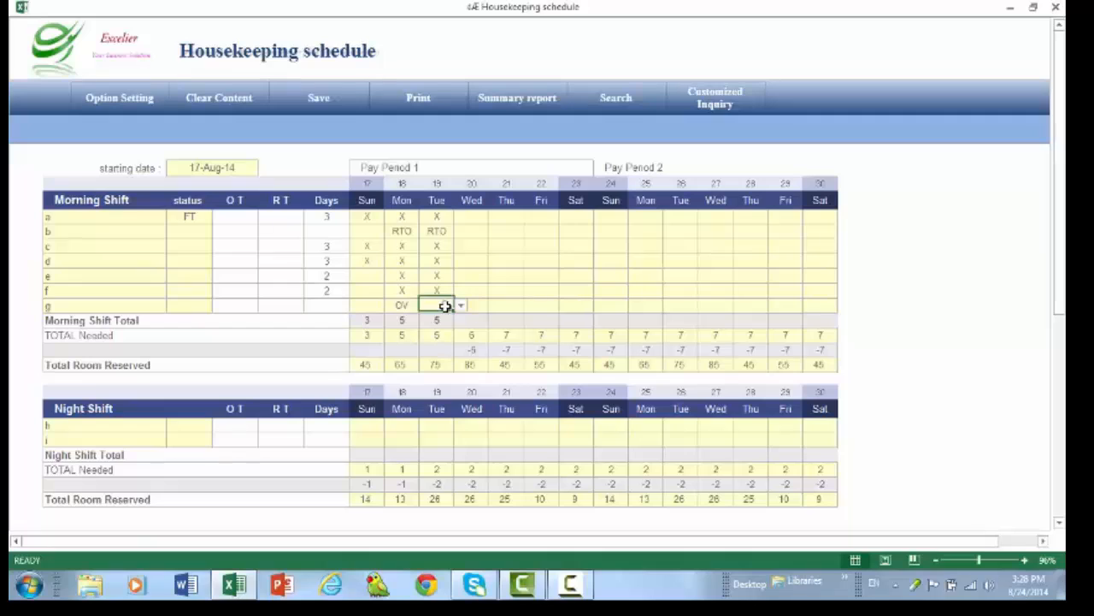
left_click(460, 305)
left_click(448, 330)
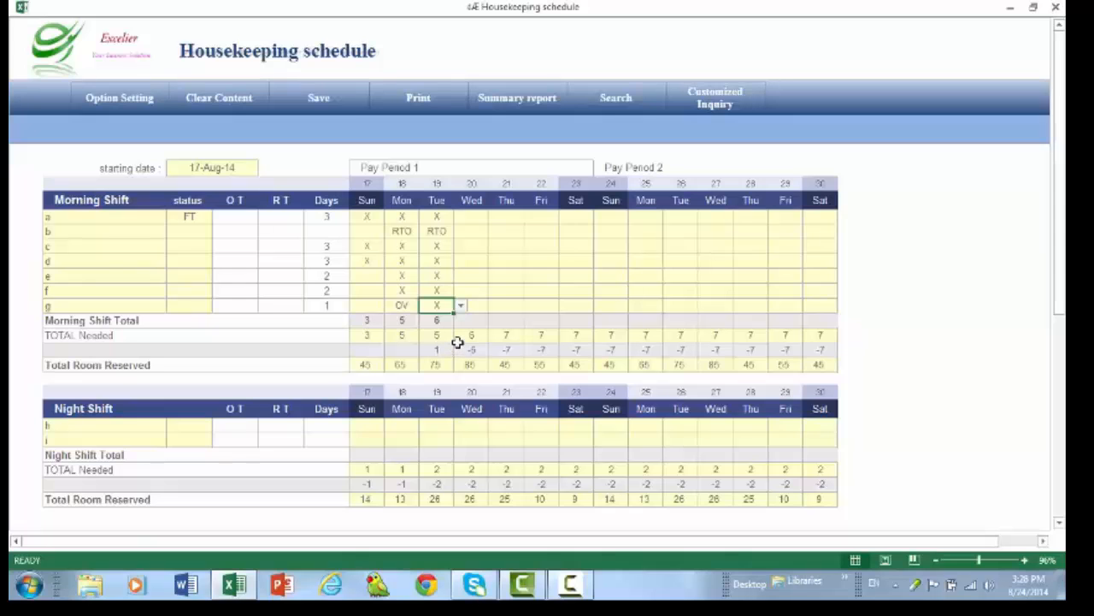
- Generate the summary report listing the employees of both shifts
scroll(460, 336, "down", 3)
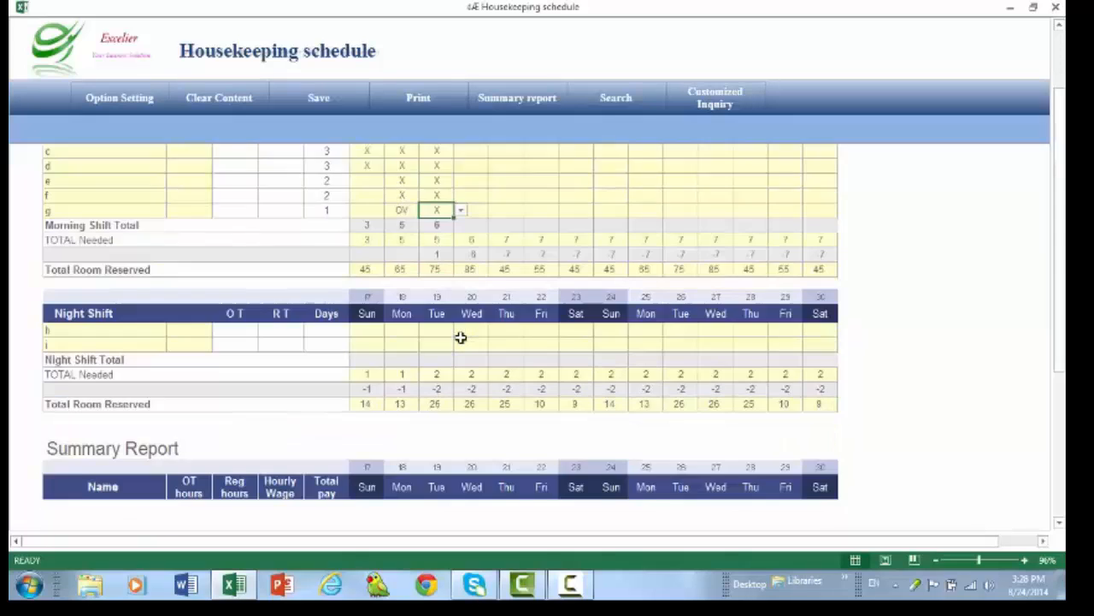
scroll(460, 336, "up", 3)
scroll(460, 336, "down", 1)
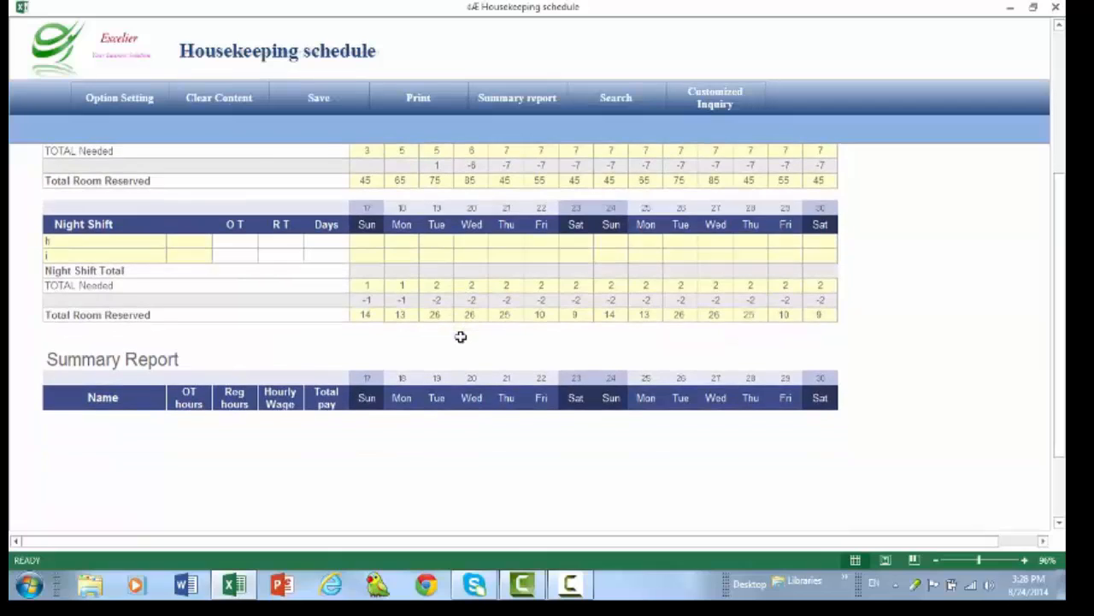
scroll(460, 336, "up", 2)
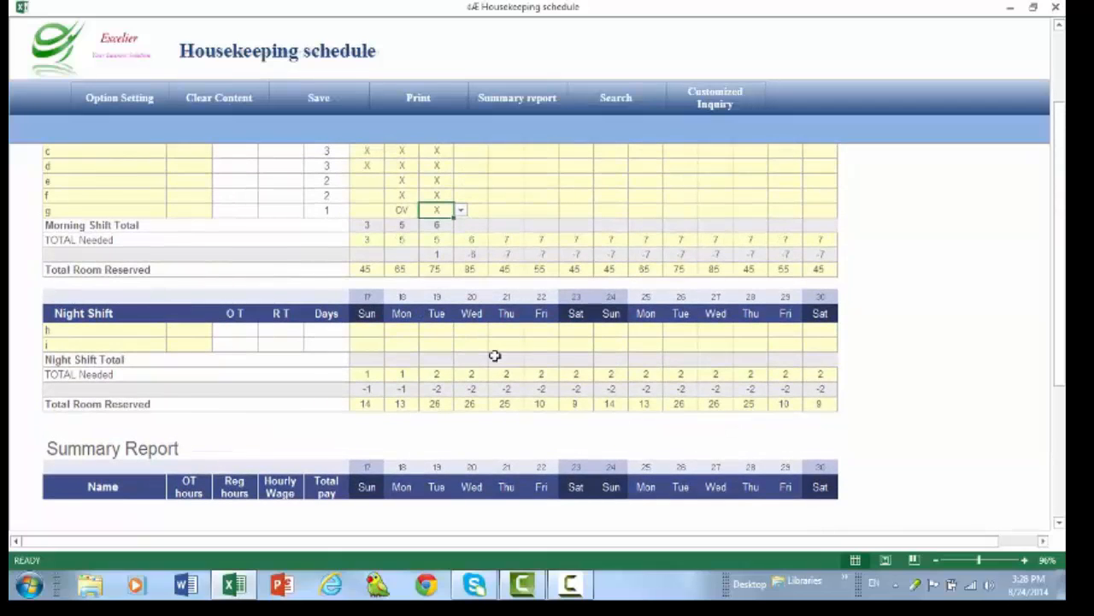
scroll(515, 335, "down", 4)
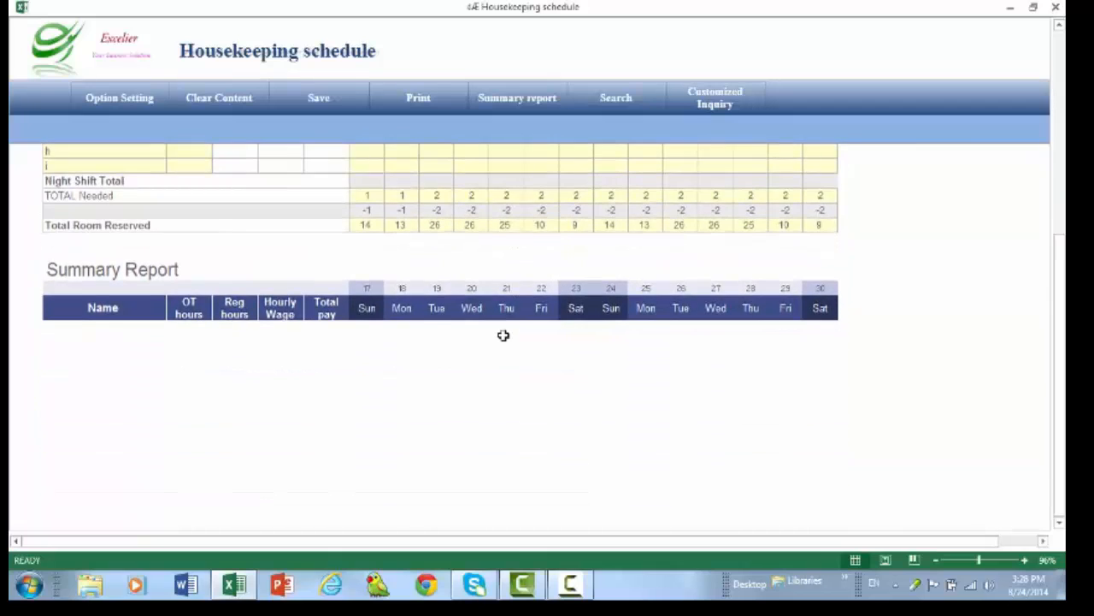
scroll(505, 335, "up", 6)
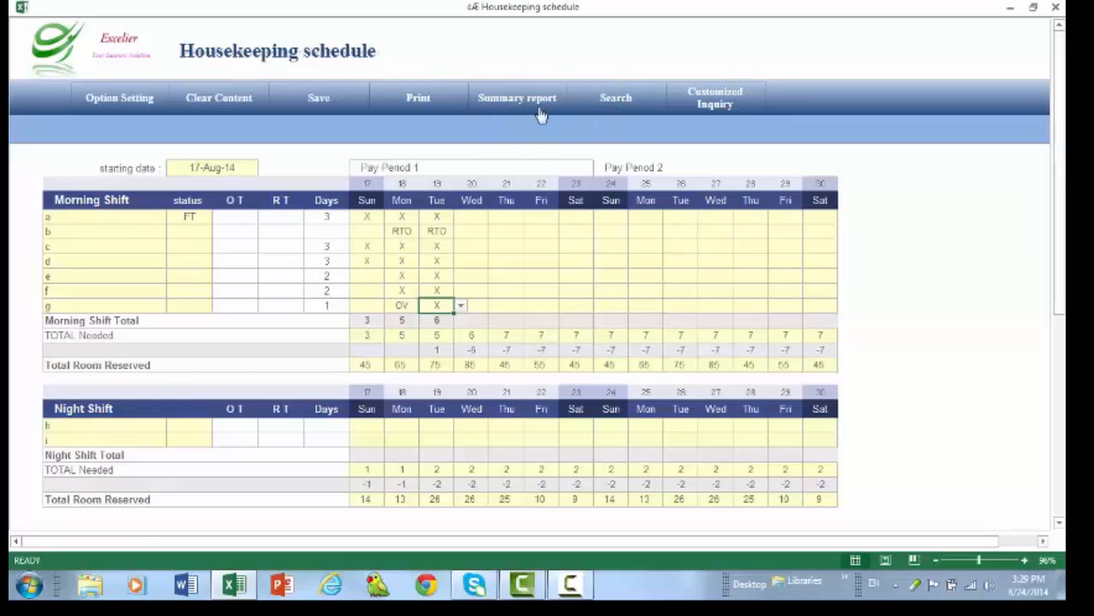
left_click(508, 100)
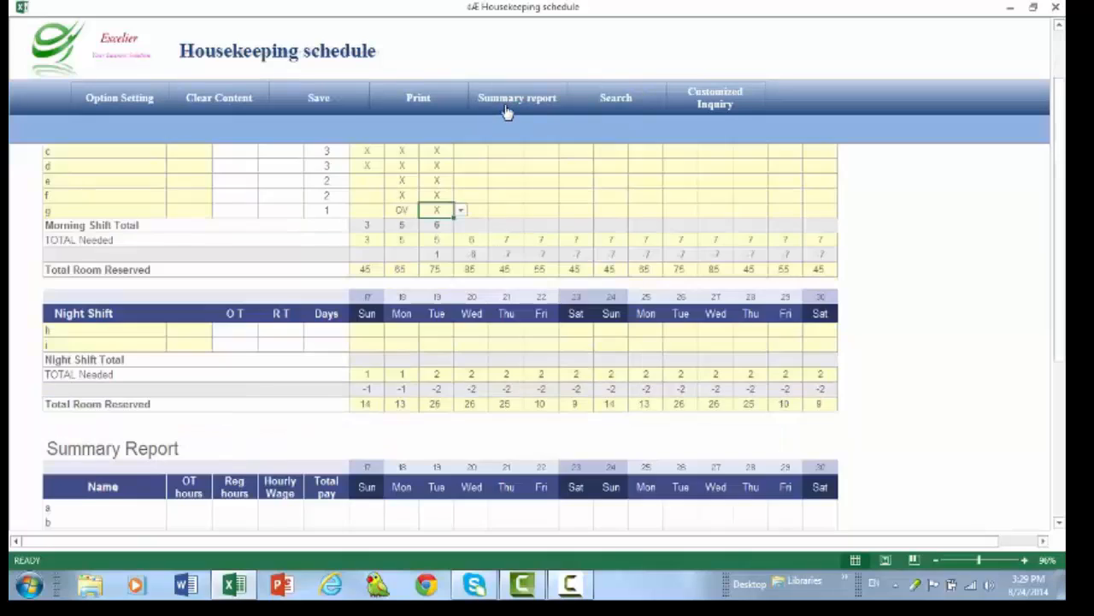
- Enter employee a's hours in the summary report as 8 for Sunday the 17th, 9 for Monday and 10 for Tuesday
scroll(508, 112, "down", 4)
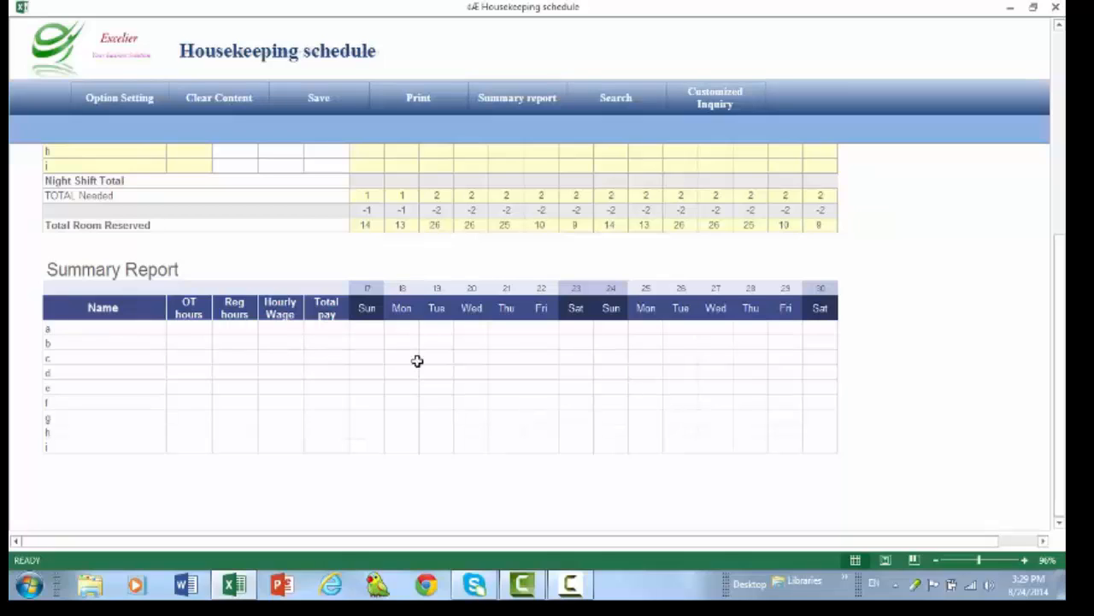
left_click(367, 329)
type("8")
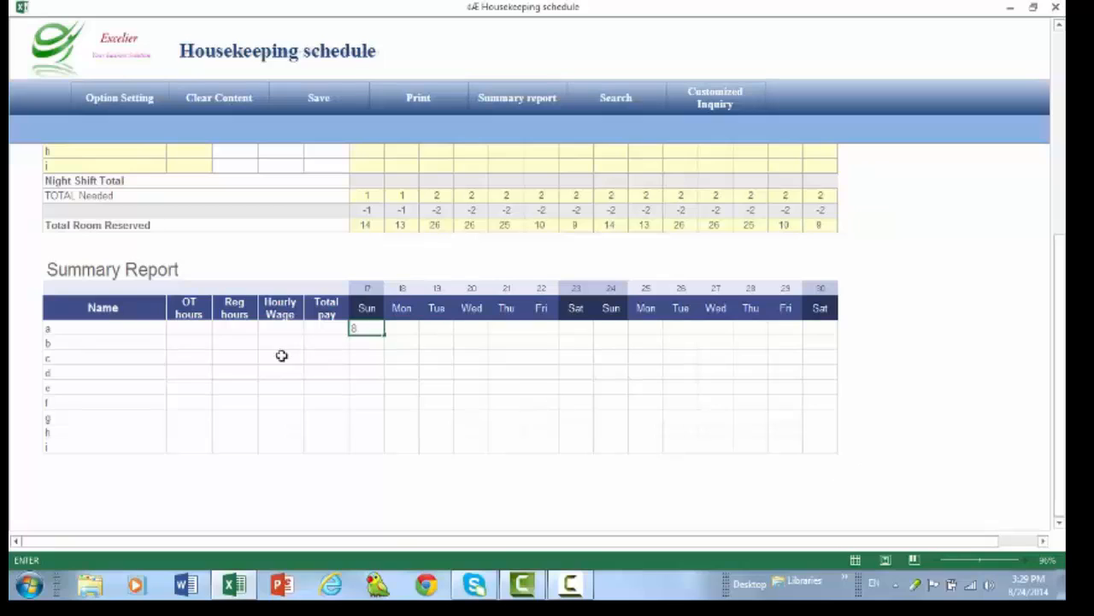
left_click(400, 374)
left_click(402, 331)
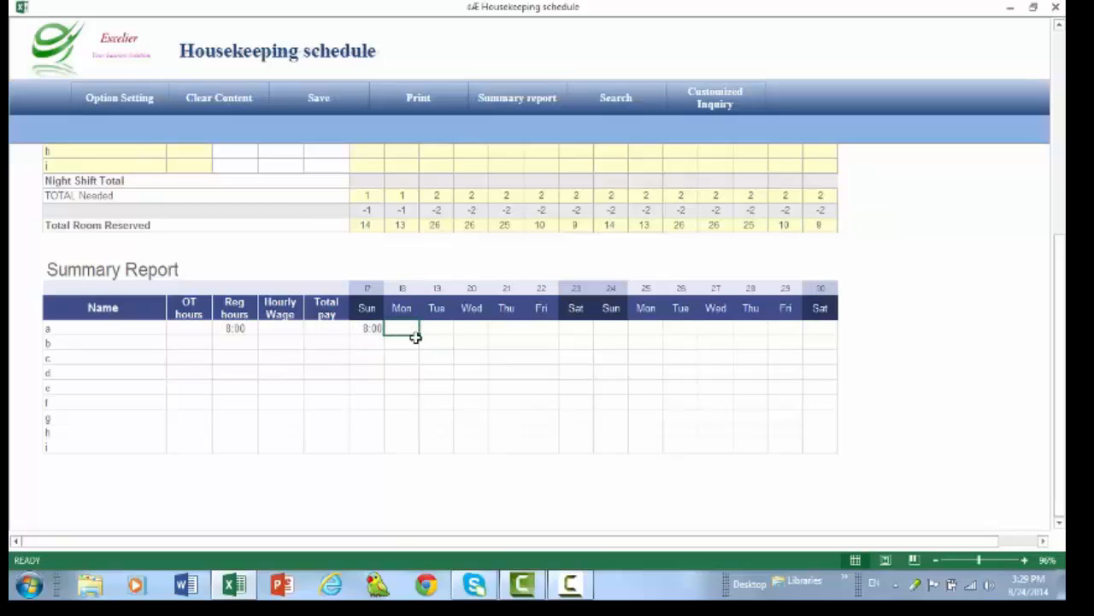
type("9")
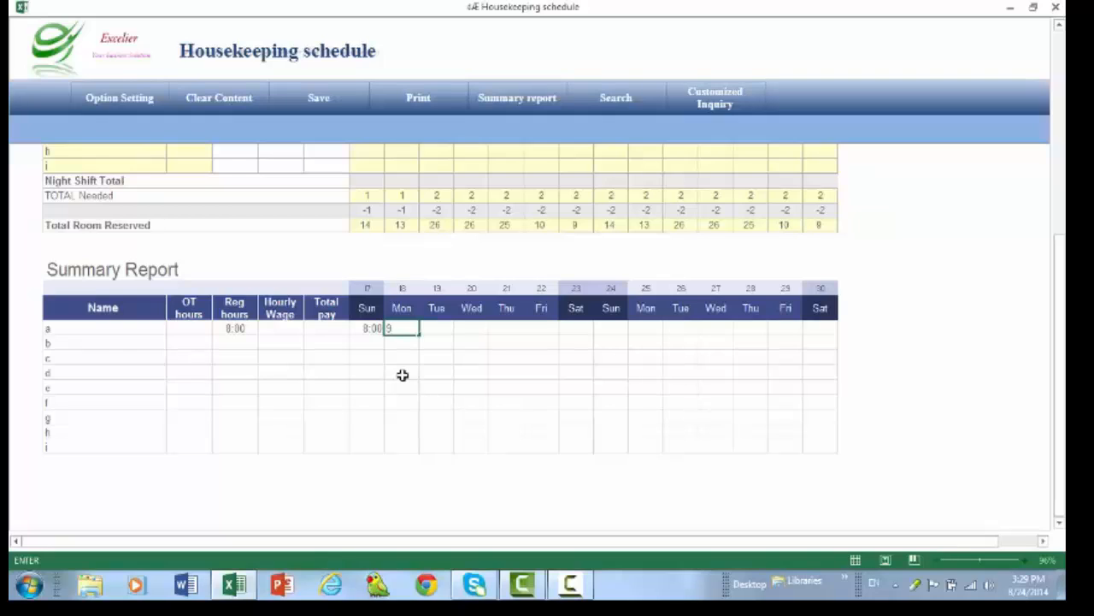
left_click(233, 329)
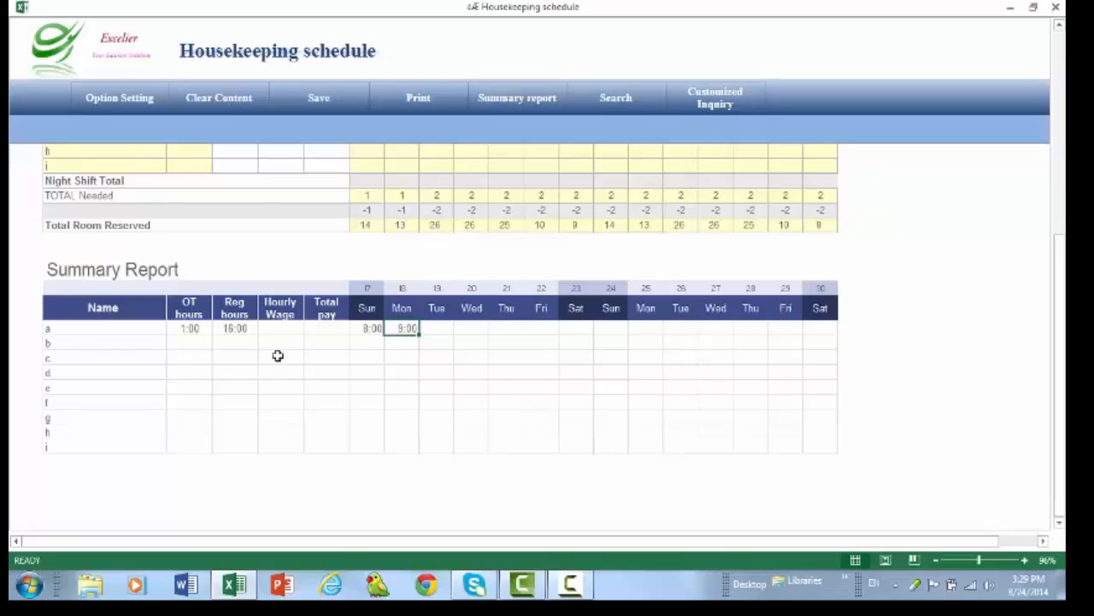
left_click(436, 327)
type("10")
key("Return")
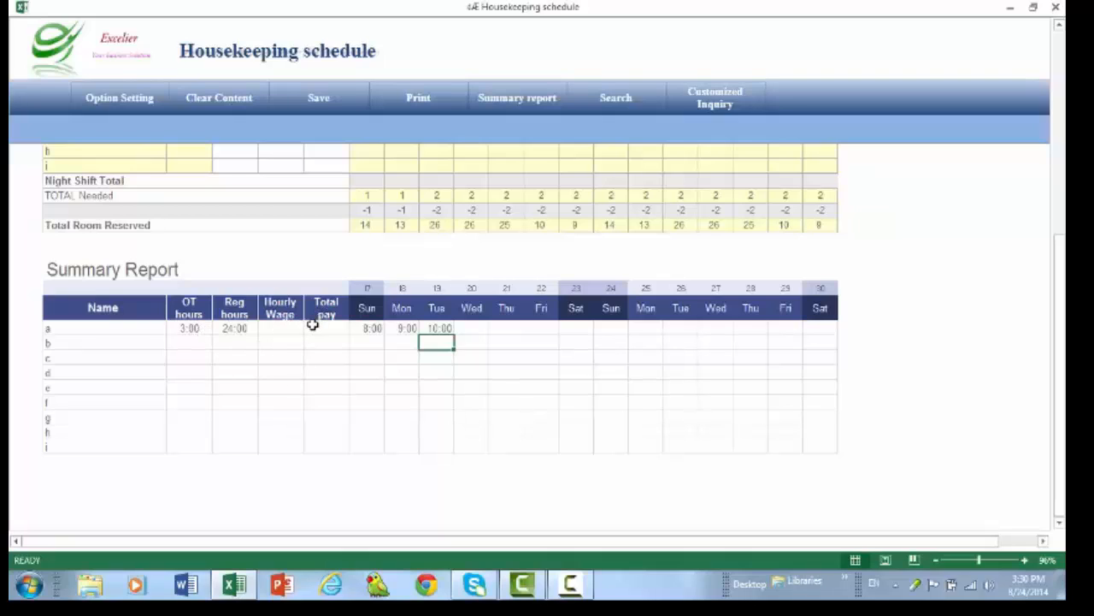
- Enter 7:30 as employee a's hours for Wednesday the 20th in the summary report
left_click(466, 328)
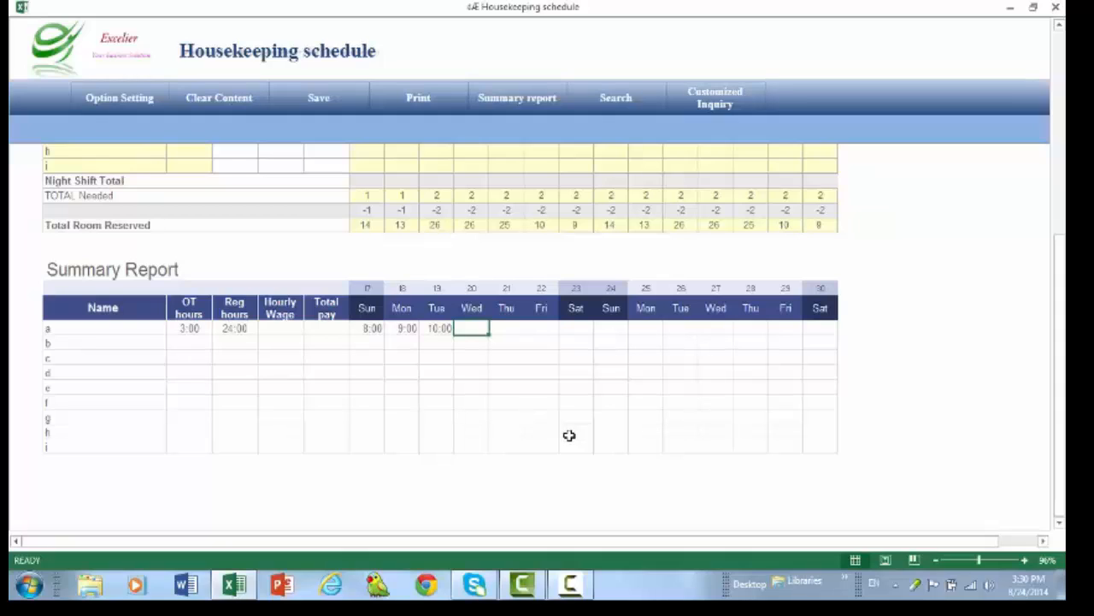
type("7.3")
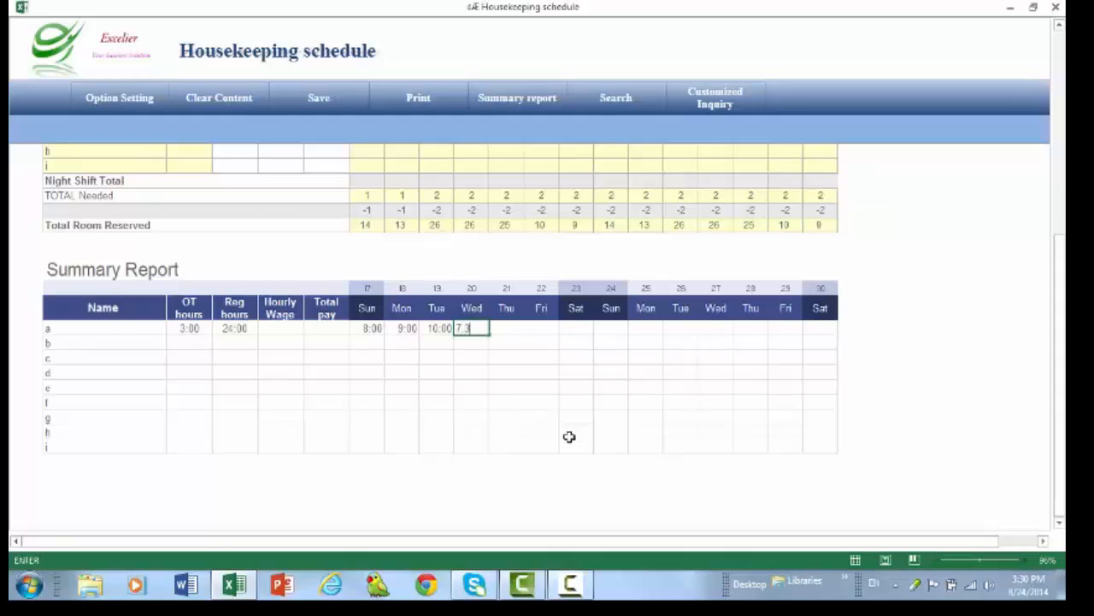
type("0")
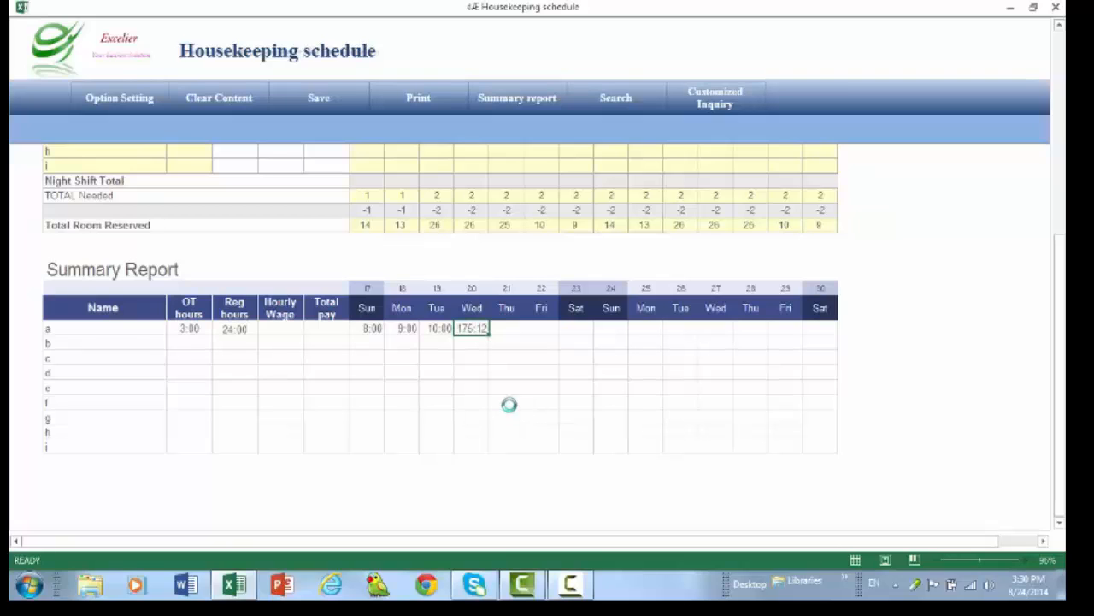
key("Return")
- Enter 7:15 as employee a's hours for Thursday the 21st in the summary report
left_click(505, 324)
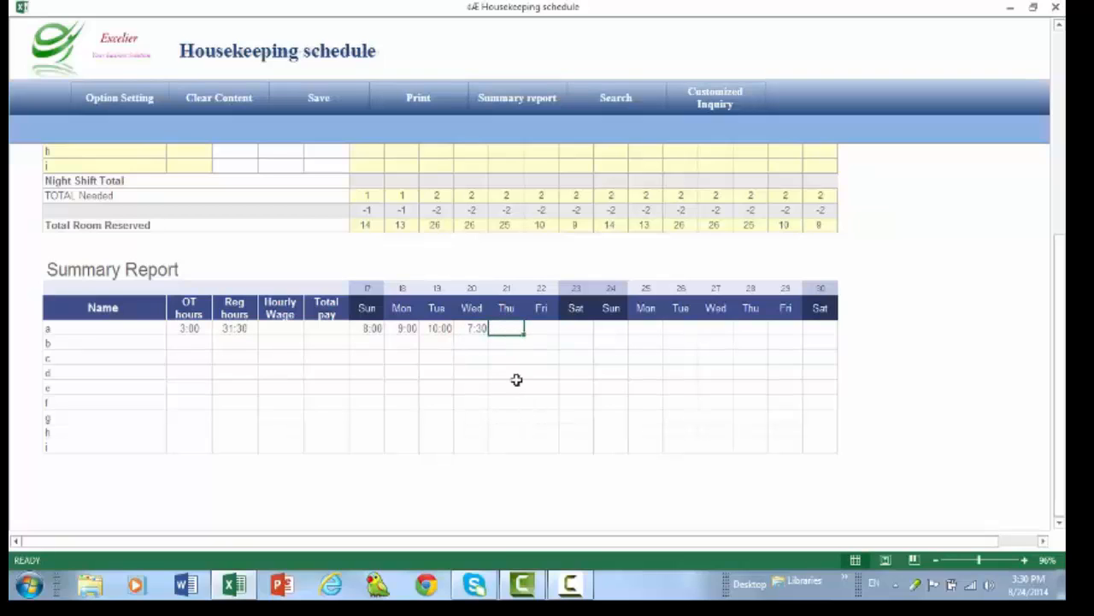
type("7:15")
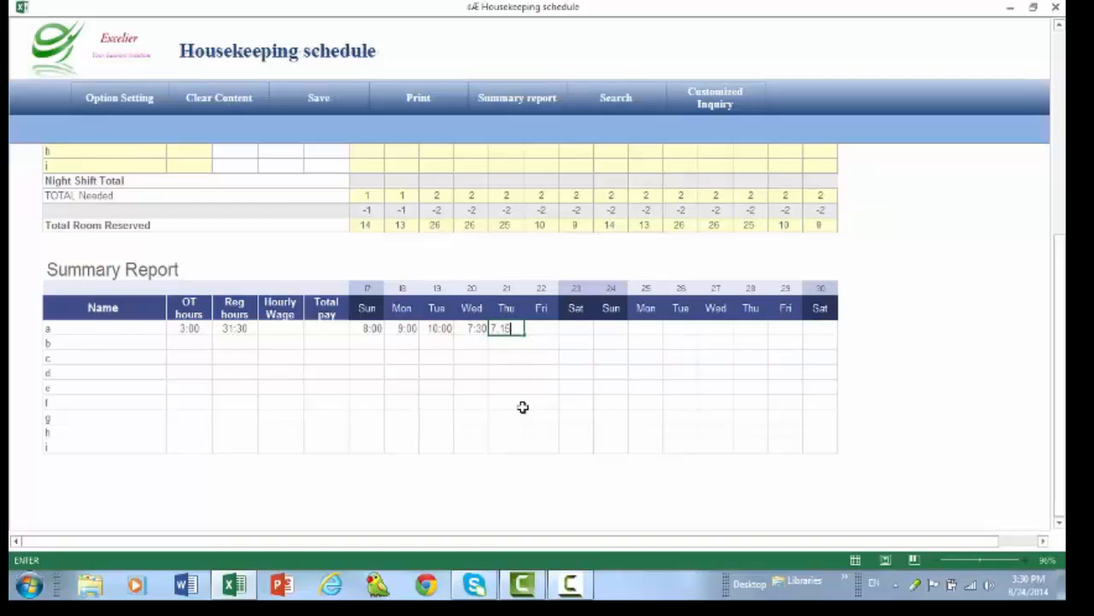
key("ctrl+Return")
type("7:15")
key("Return")
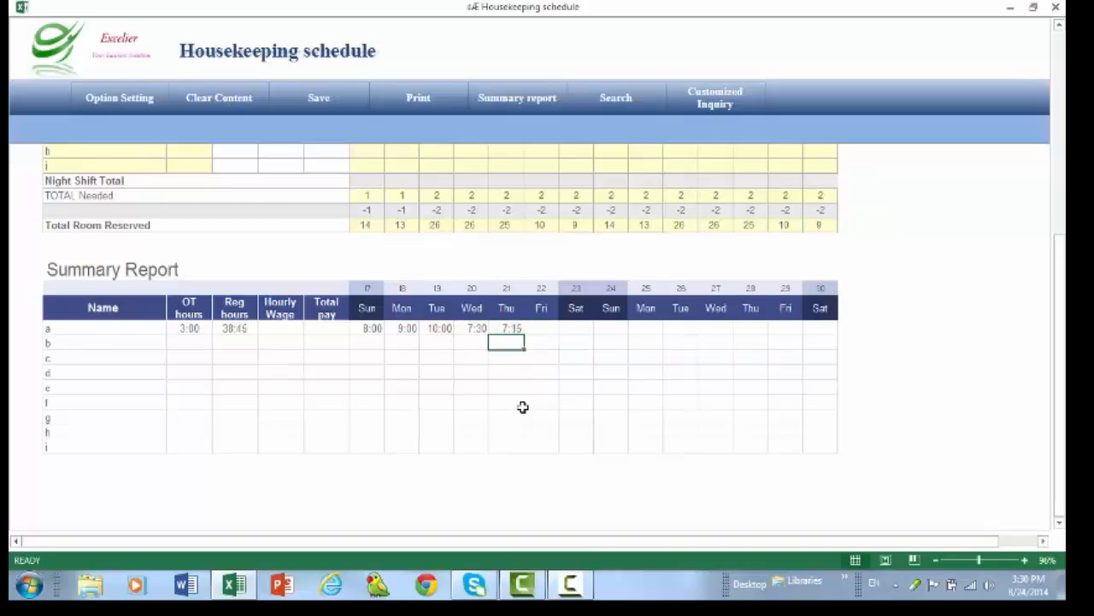
- Set employee a's hourly wage to 10 in the summary report
left_click(281, 328)
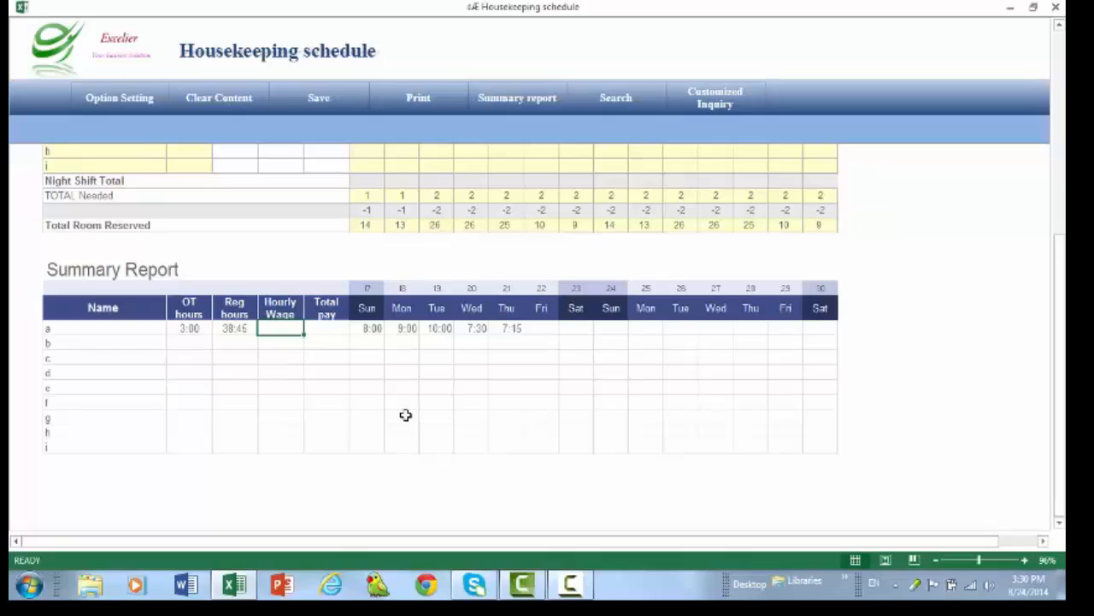
type("1")
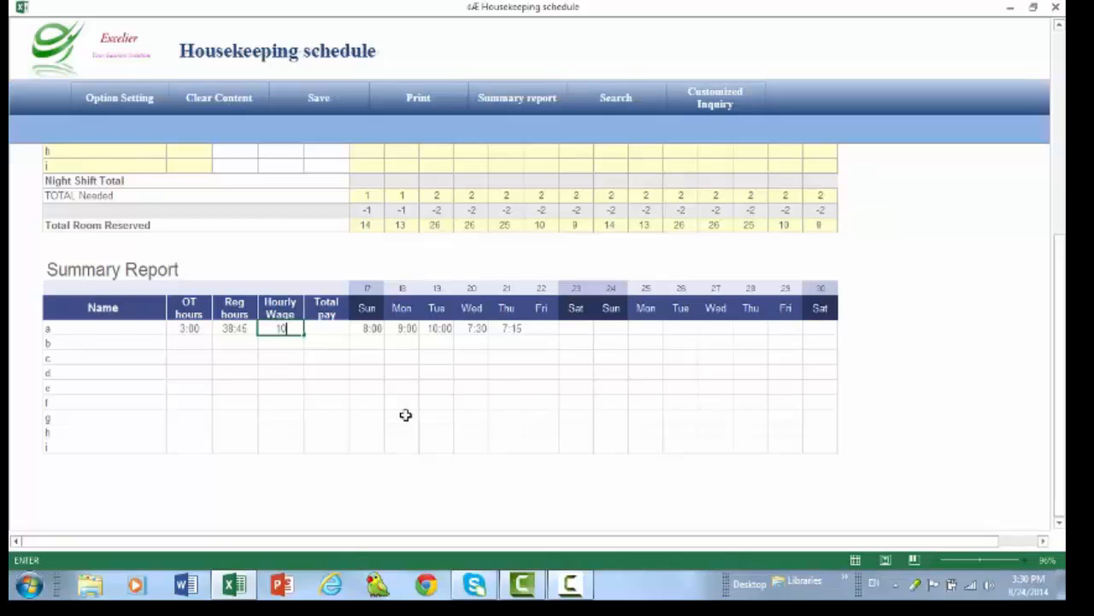
type("0")
key("Return")
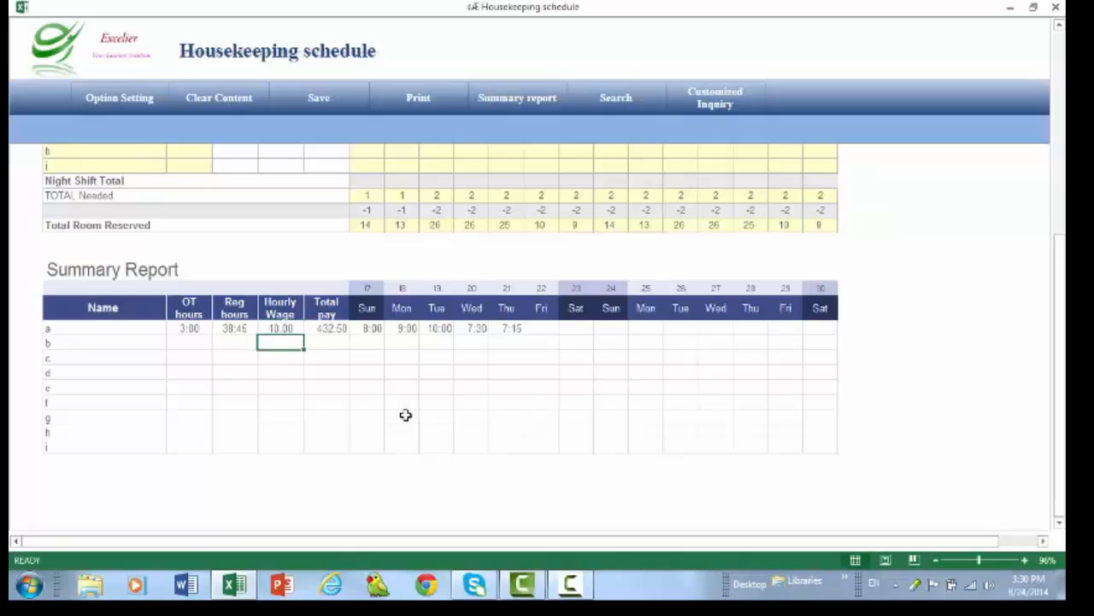
left_click(285, 330)
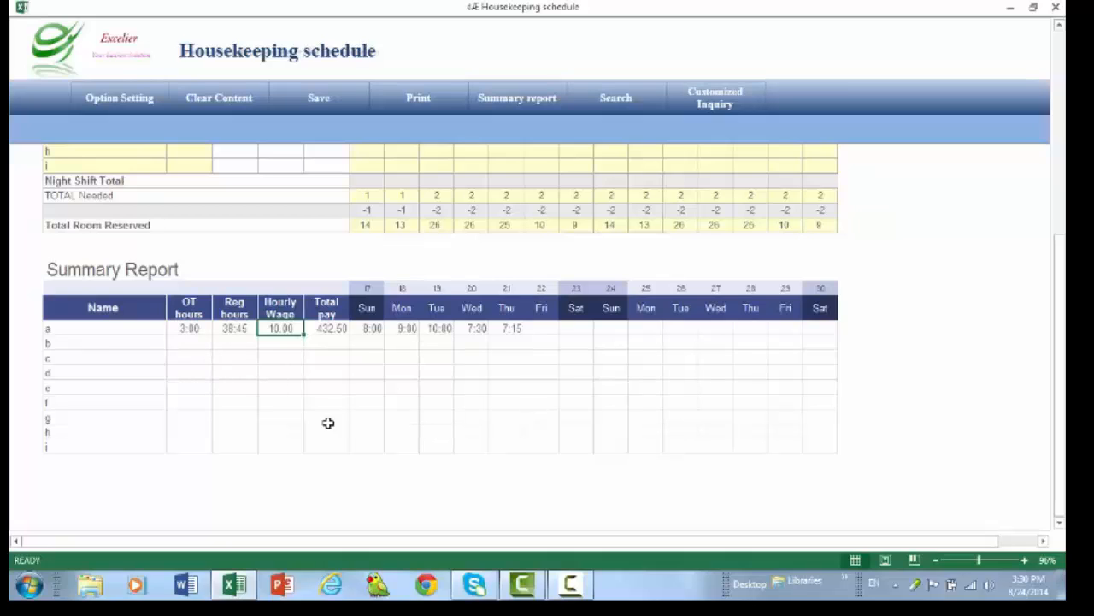
- Save the schedule file and dismiss the completion notice
left_click(319, 99)
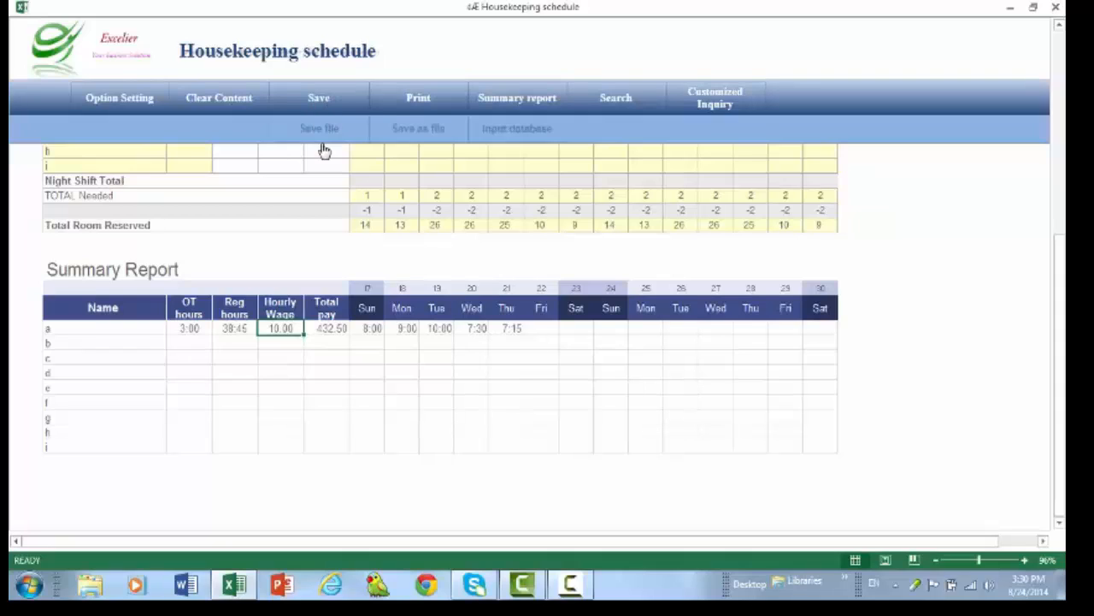
left_click(322, 129)
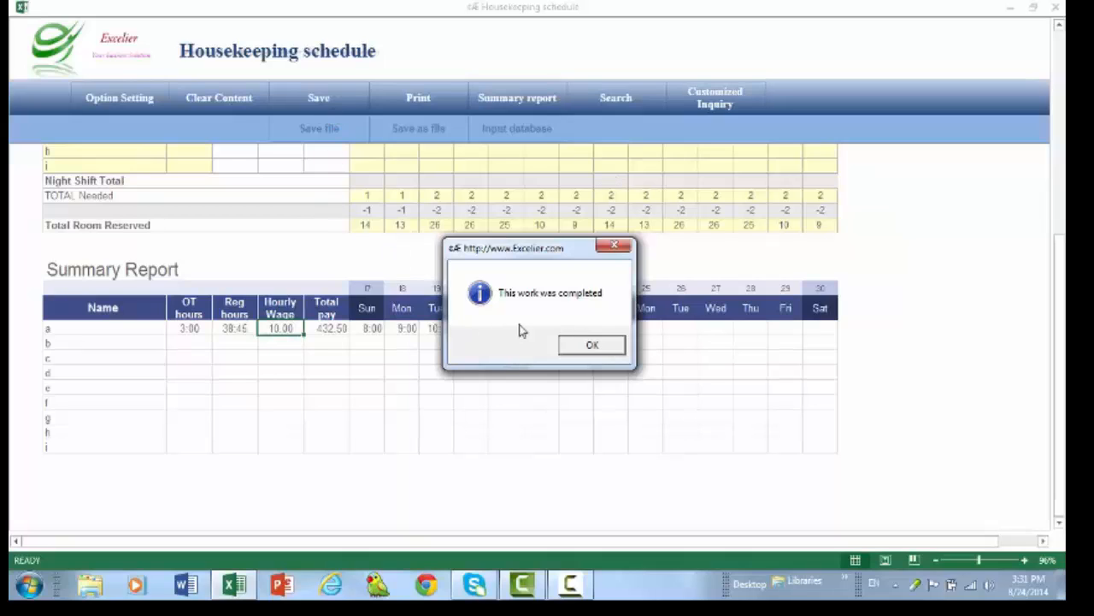
left_click(580, 345)
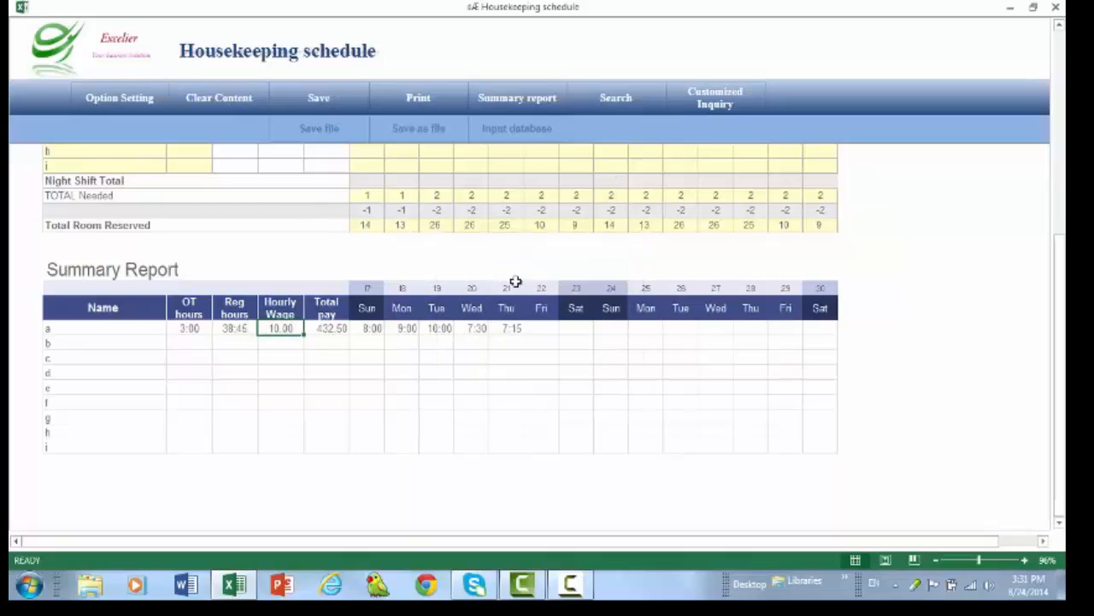
left_click(428, 135)
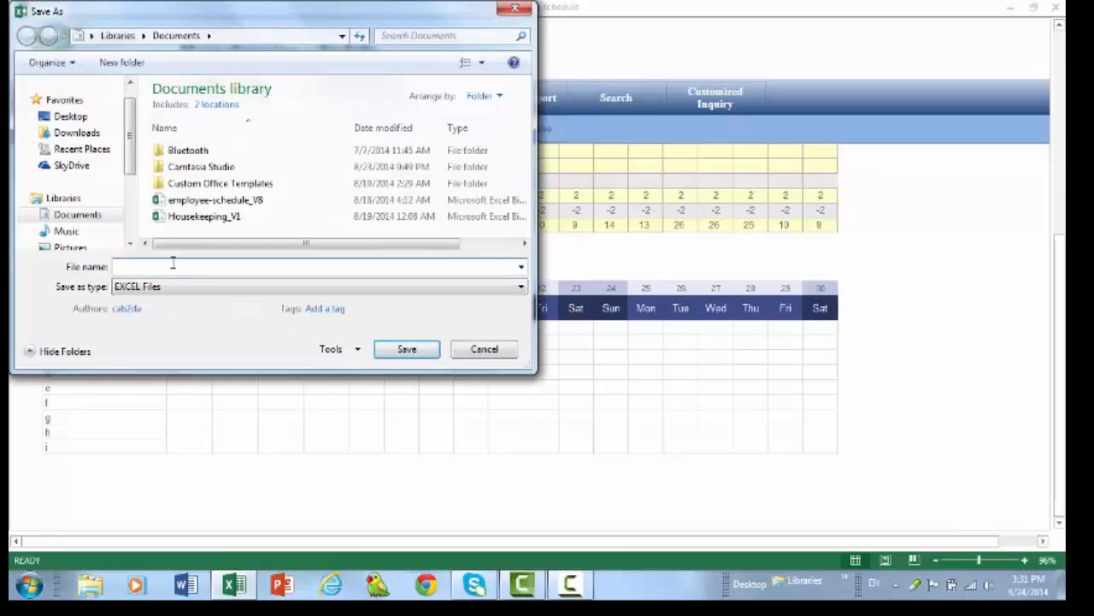
left_click(485, 352)
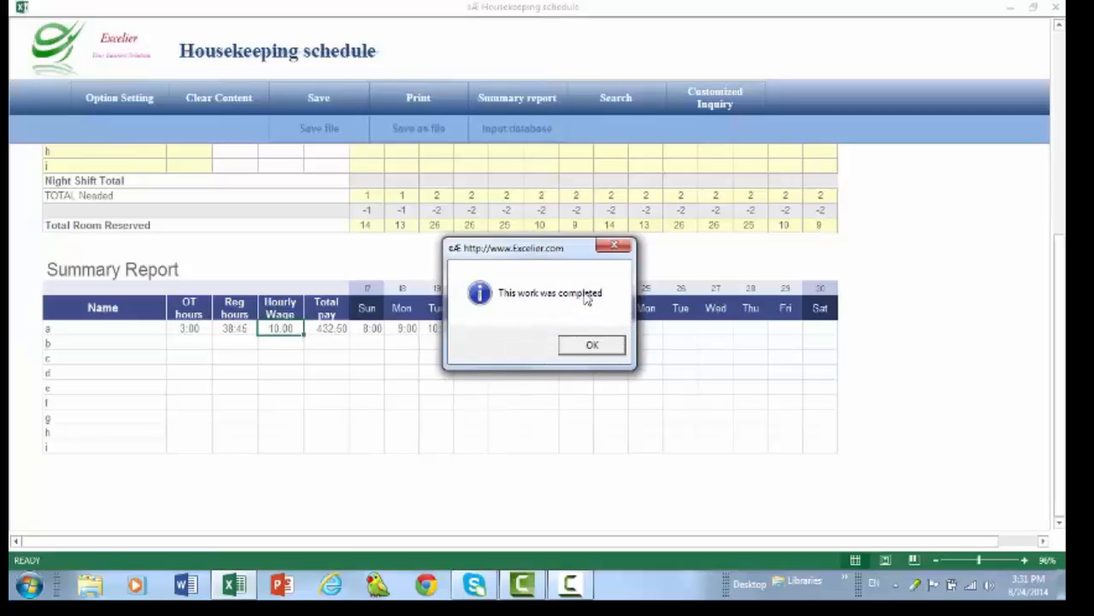
left_click(613, 352)
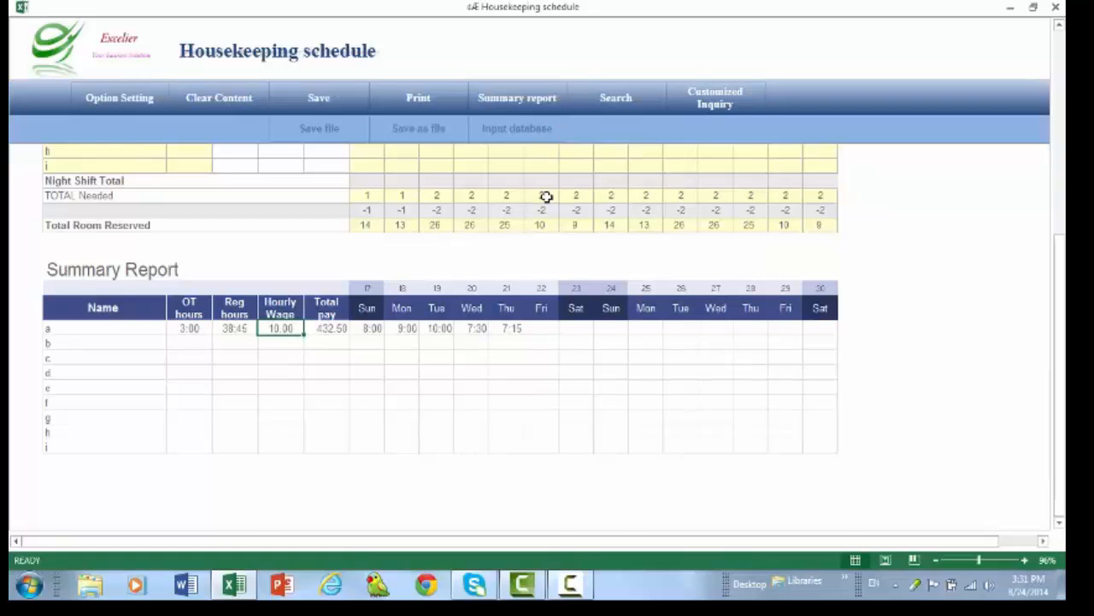
- Store the schedule starting 17 August 2014 in the database and close the notice
scroll(544, 193, "up", 5)
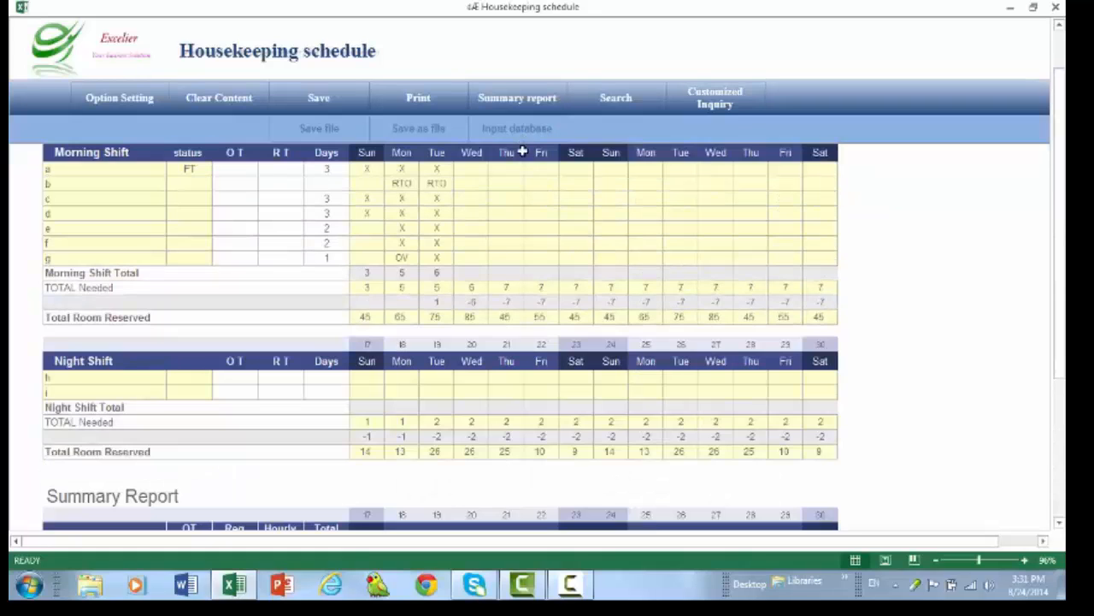
scroll(522, 201, "up", 1)
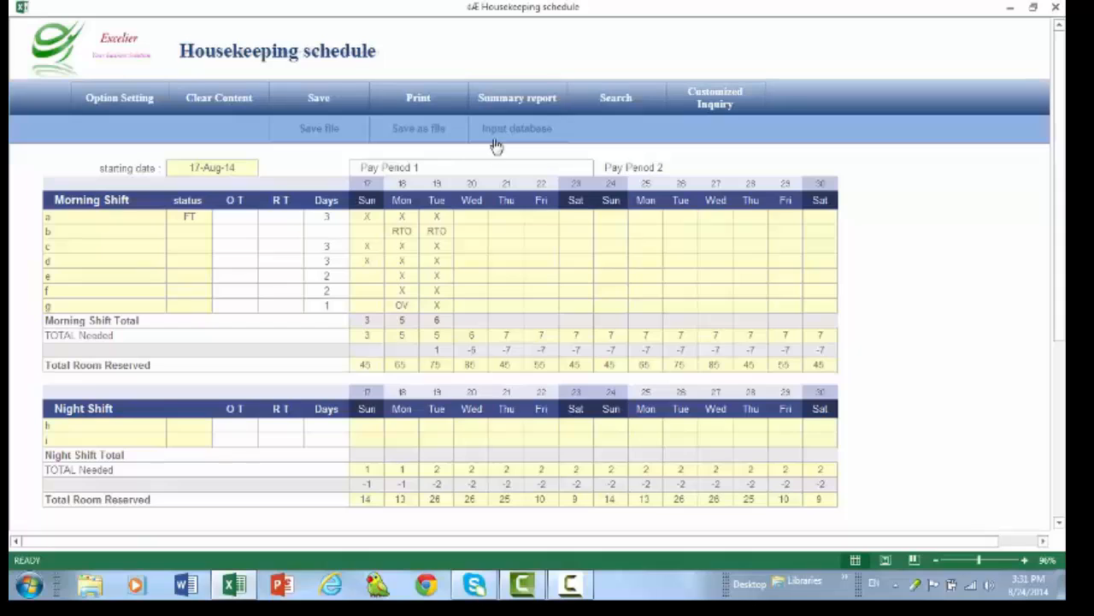
left_click(526, 134)
left_click(592, 346)
- Change the schedule's starting date to 2014/08/18
left_click(220, 168)
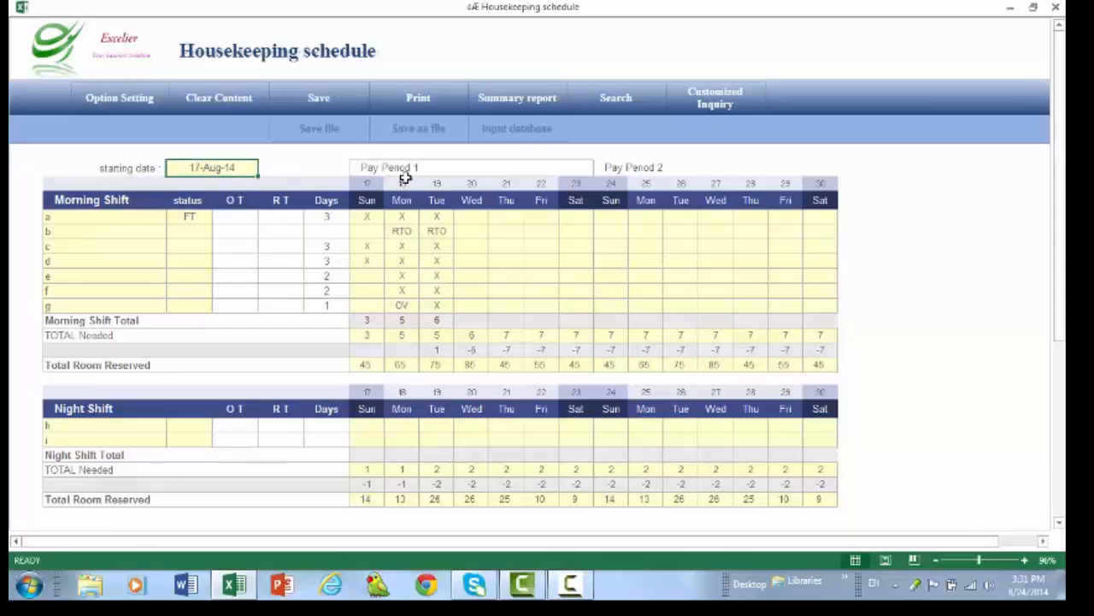
type("2014/")
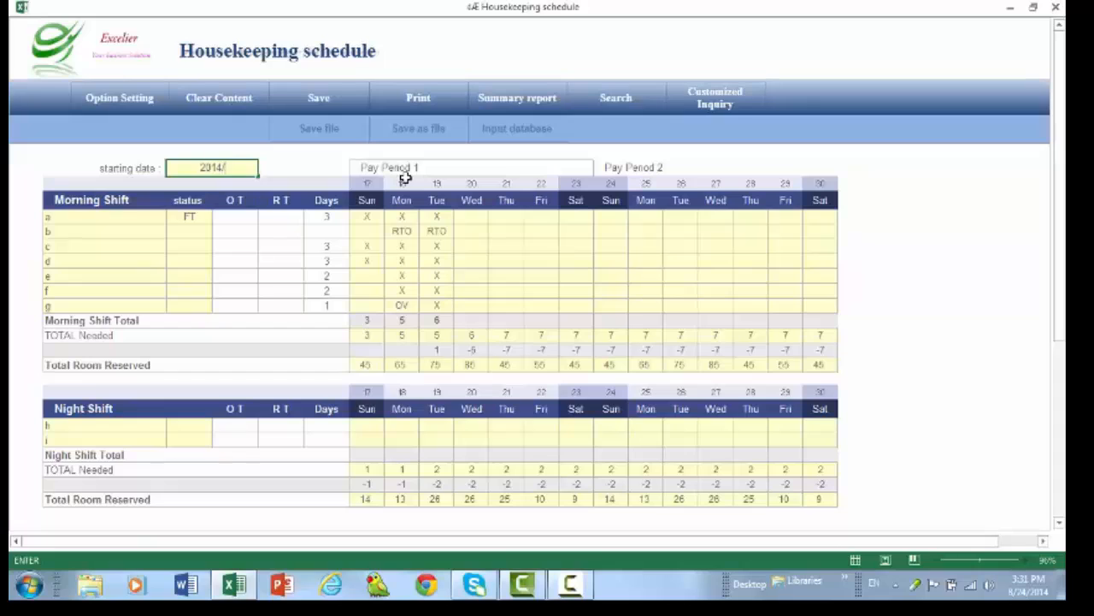
type("08/18")
key("Return")
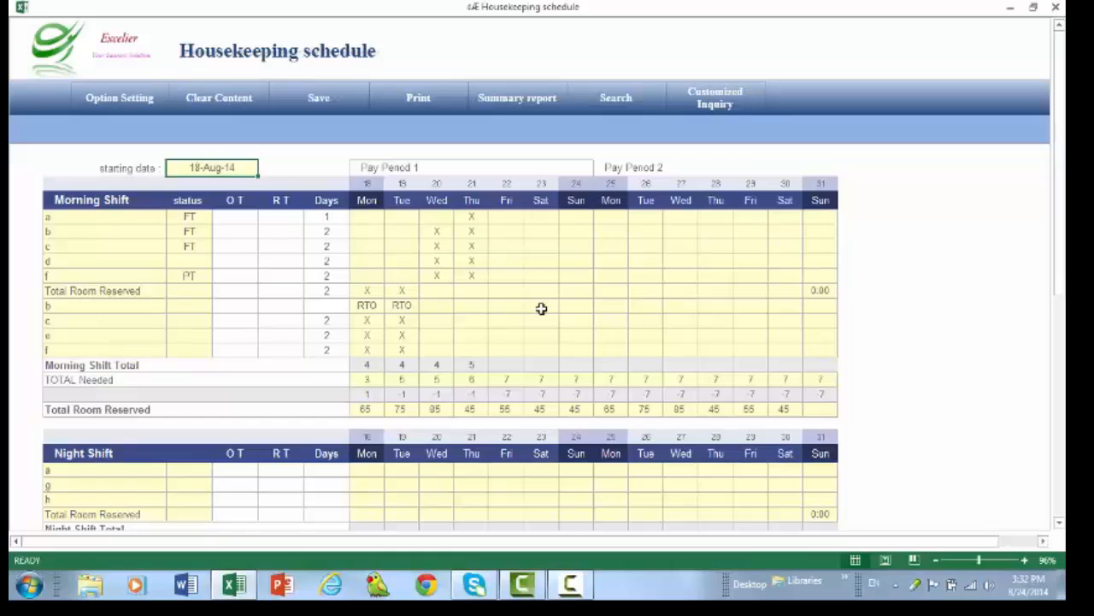
- Look through the schedule starting 18 August and show the print choices for detail and summary
scroll(539, 308, "down", 4)
scroll(537, 313, "up", 4)
left_click(418, 98)
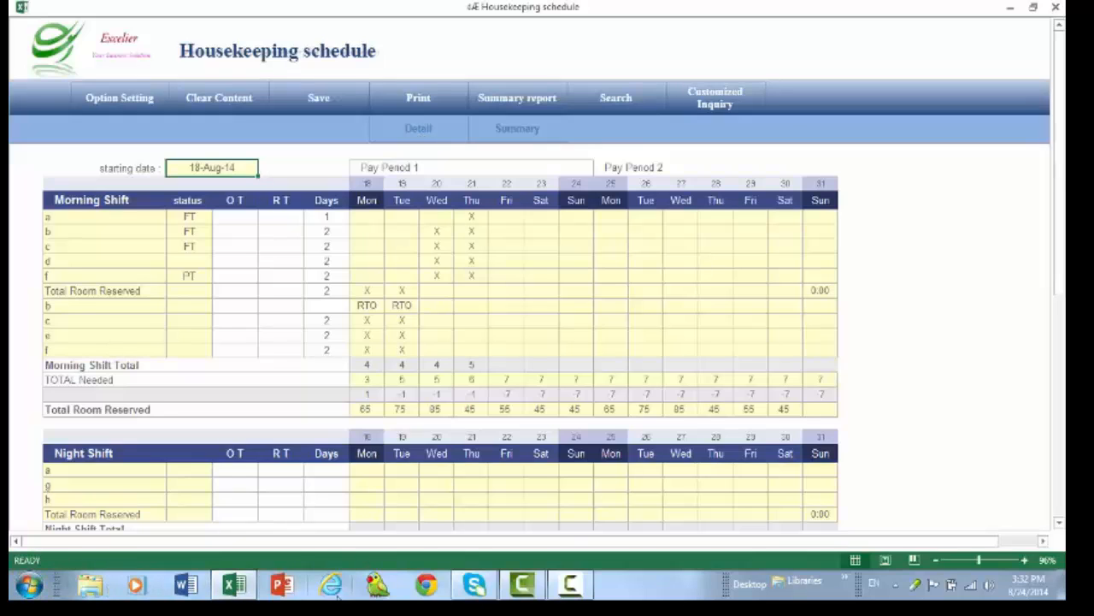
left_click(28, 585)
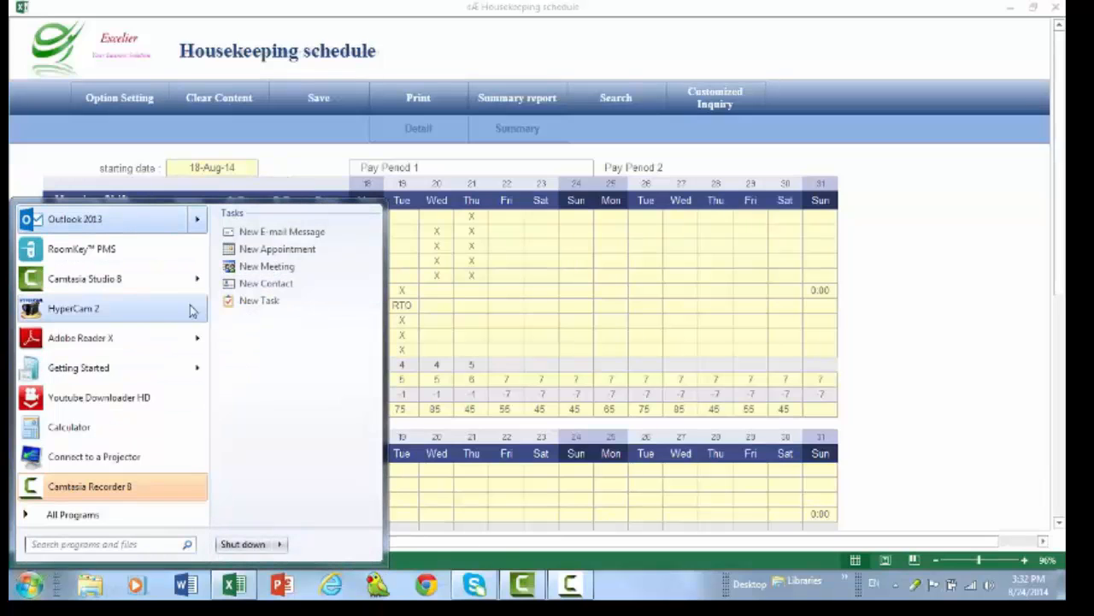
left_click(462, 306)
left_click(28, 585)
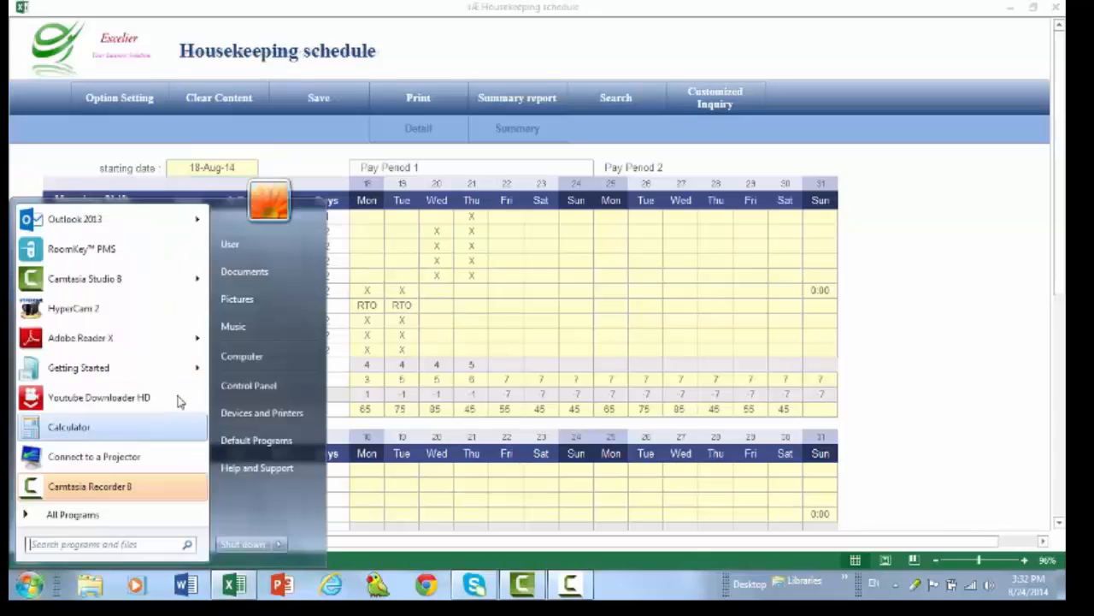
left_click(265, 296)
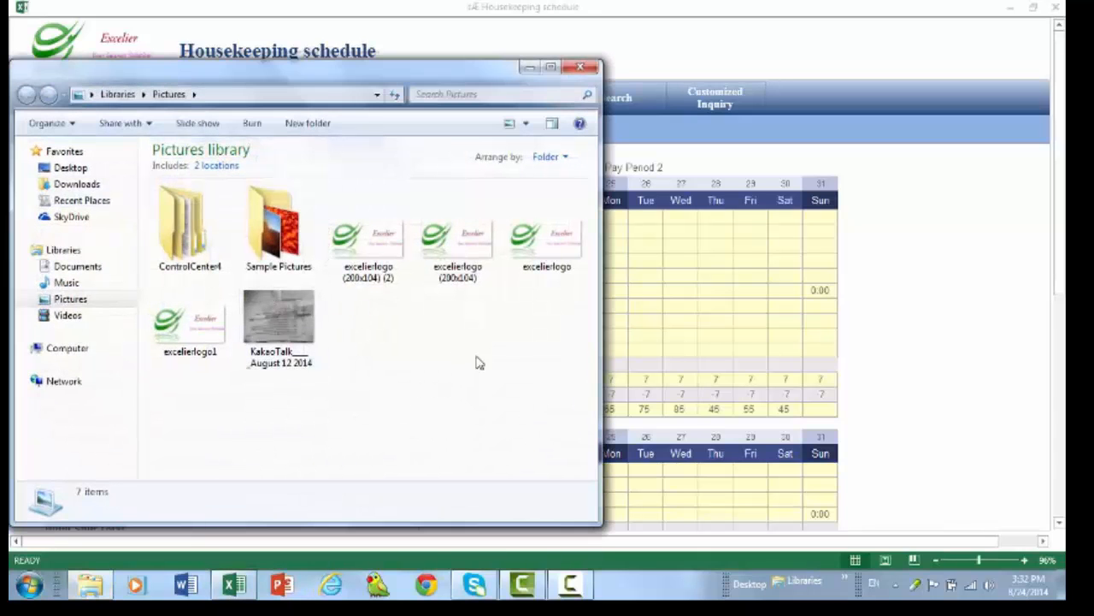
left_click(582, 67)
left_click(1014, 9)
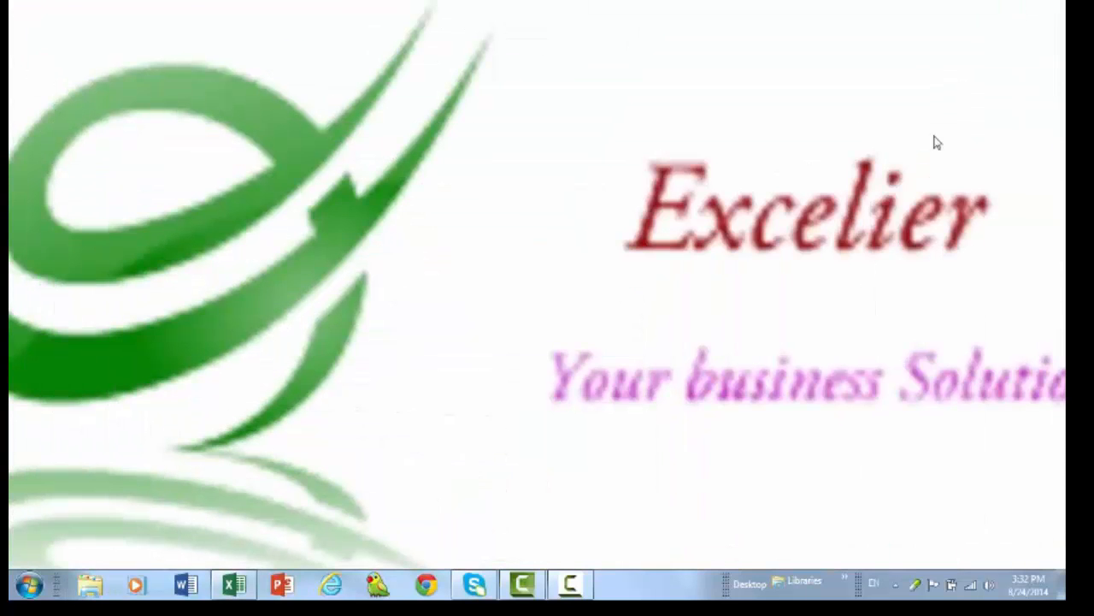
left_click(233, 585)
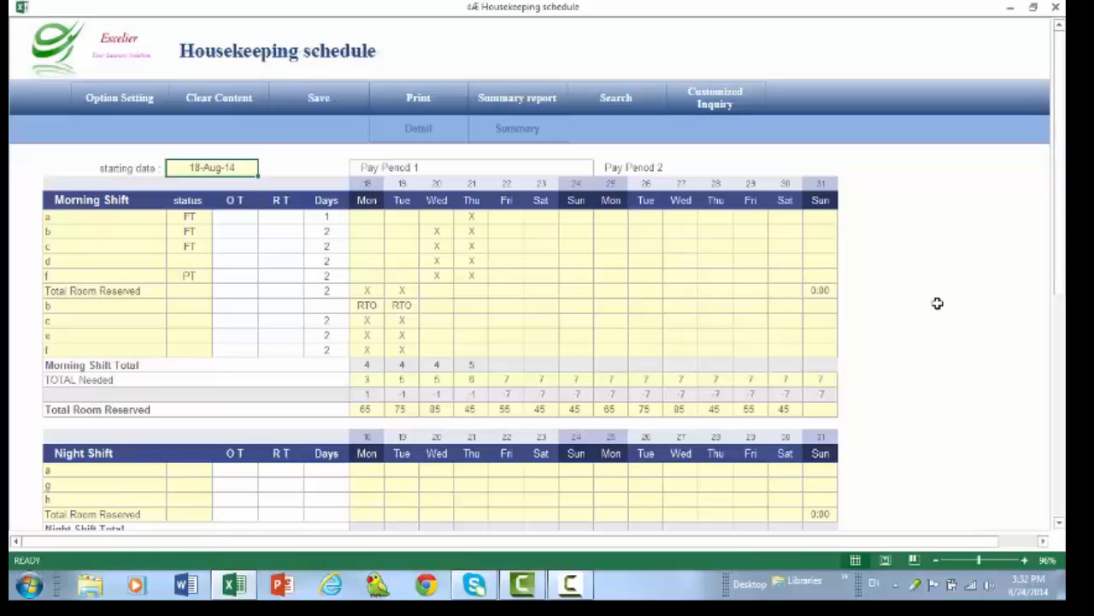
- Review both shift tables and employee a's hours and hourly wage in the summary report
scroll(937, 303, "down", 2)
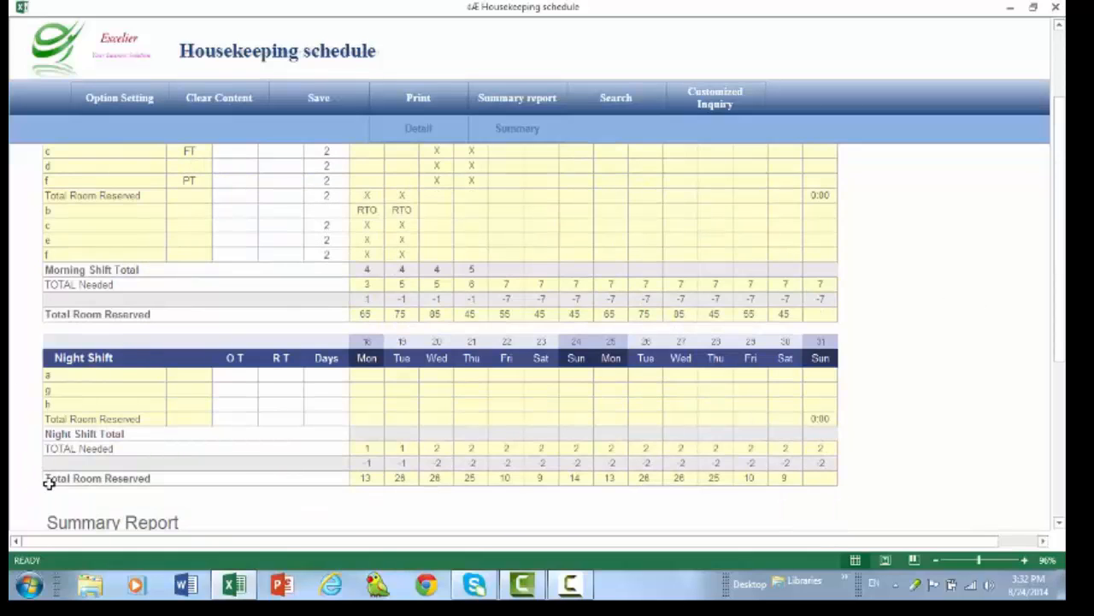
scroll(841, 401, "up", 2)
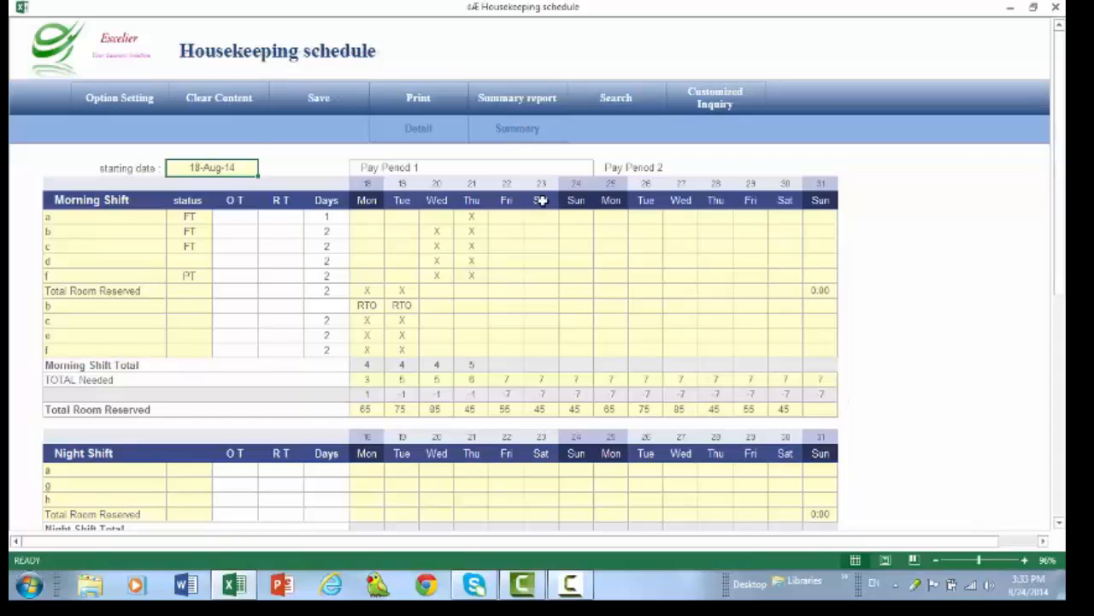
scroll(542, 200, "down", 10)
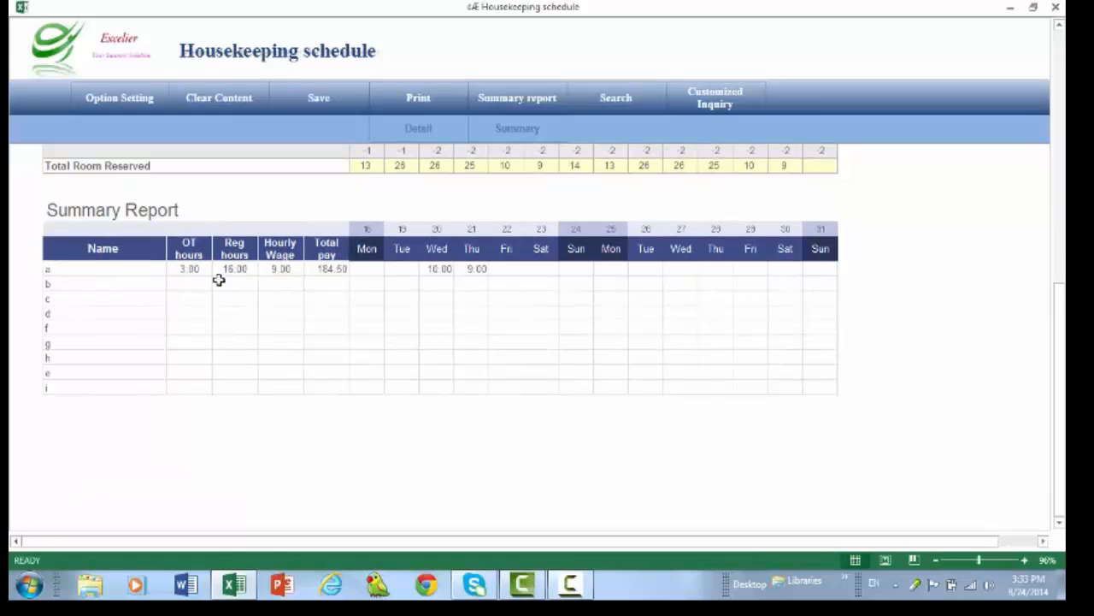
left_click(274, 268)
- Clear the content of the schedule starting 18 August 2014
scroll(353, 344, "up", 12)
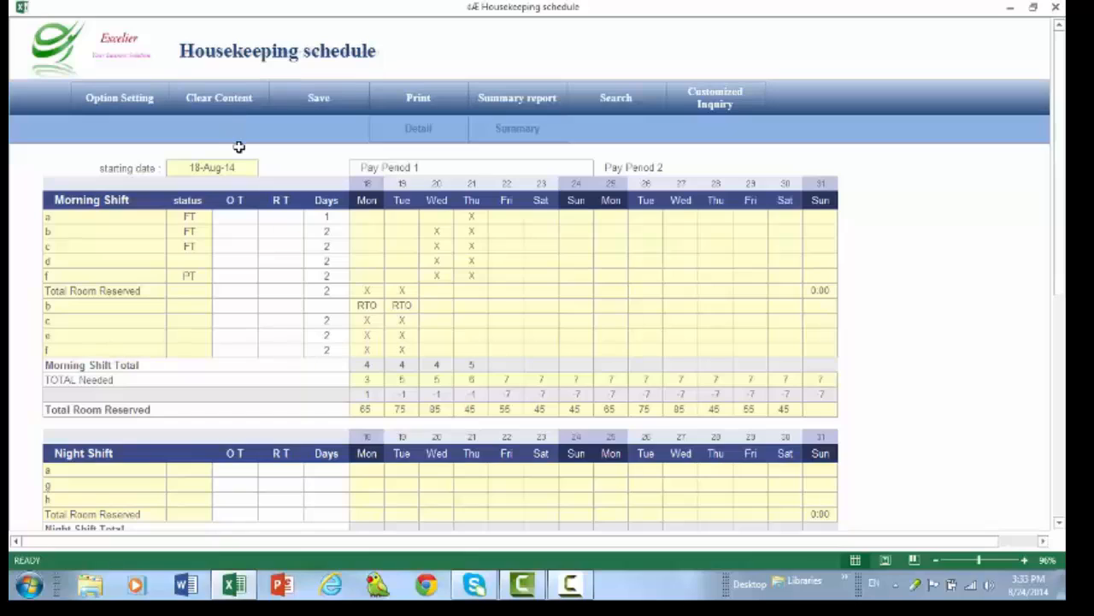
left_click(222, 99)
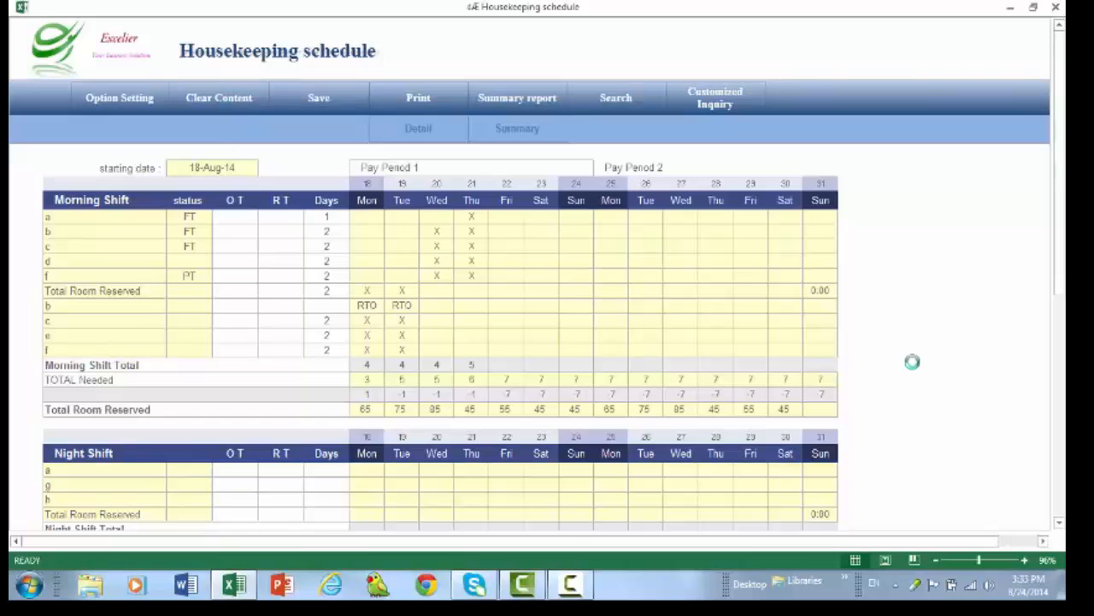